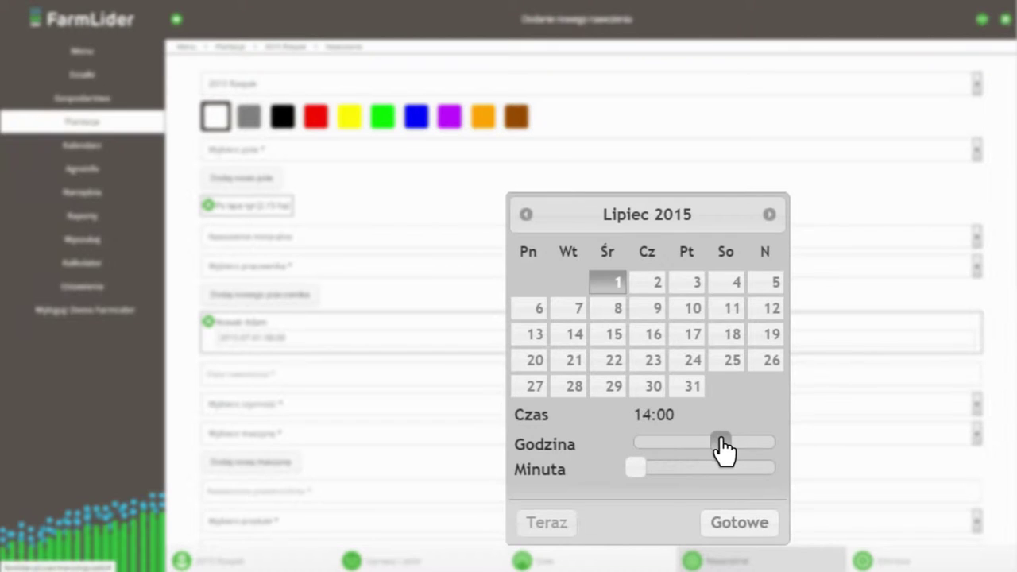
click(723, 523)
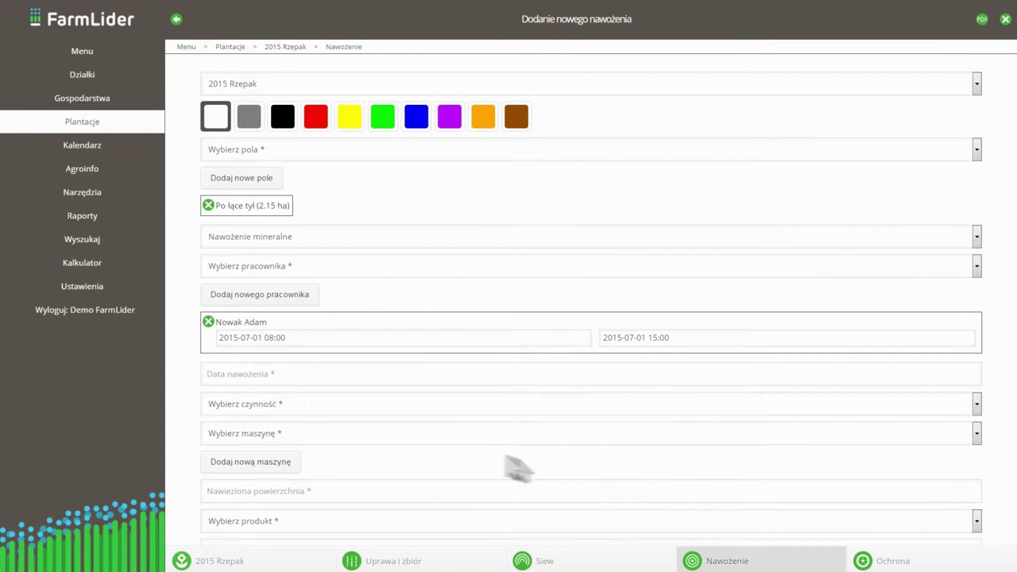
click(214, 375)
click(189, 127)
click(188, 128)
click(188, 127)
click(189, 127)
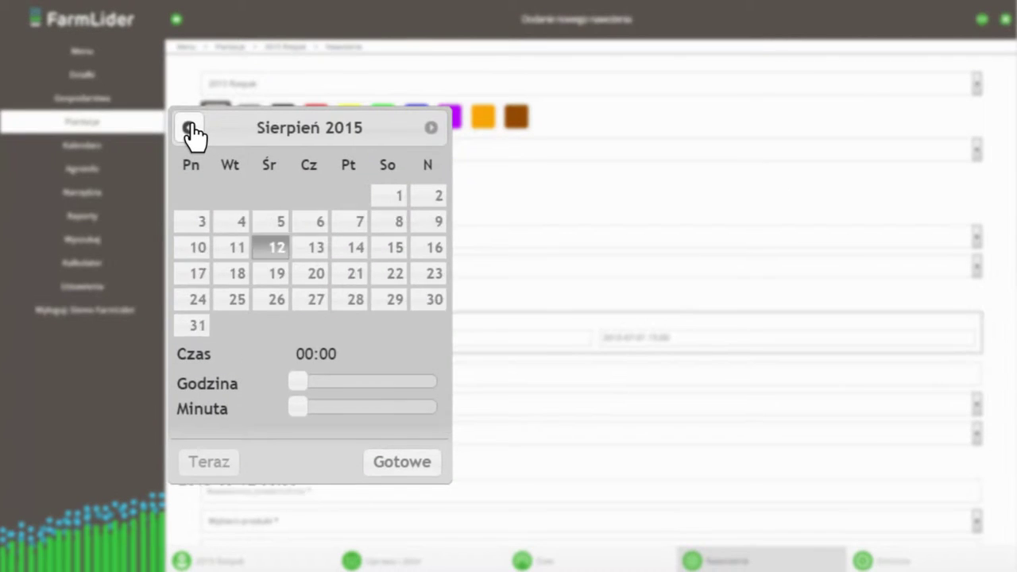
click(189, 127)
click(270, 197)
click(389, 437)
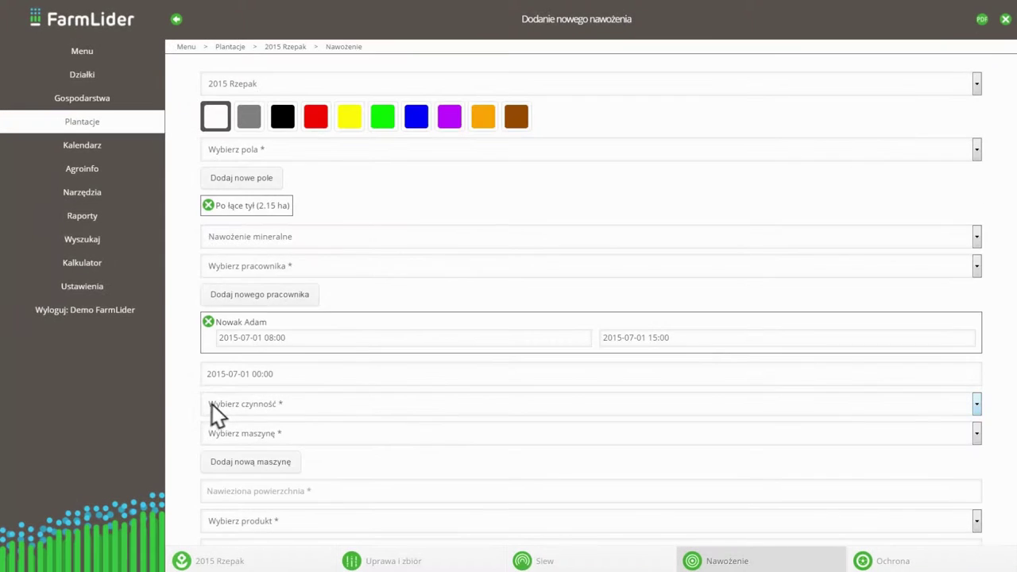
Choose "Rozsiewanie nawozów" as the activity and add the RCW 3 machine to the fertilization entry.
click(216, 415)
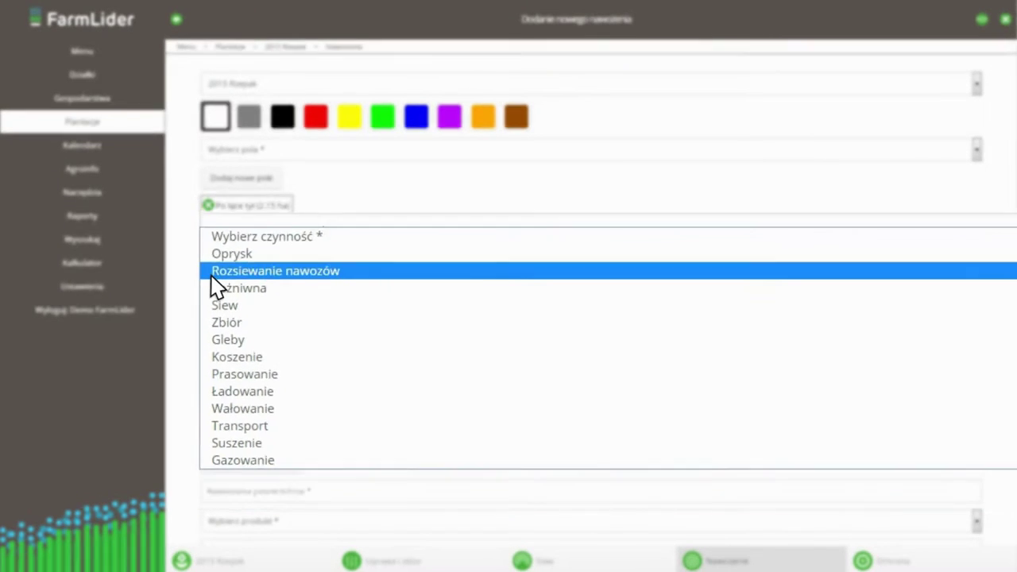
click(216, 276)
drag(186, 516, 187, 134)
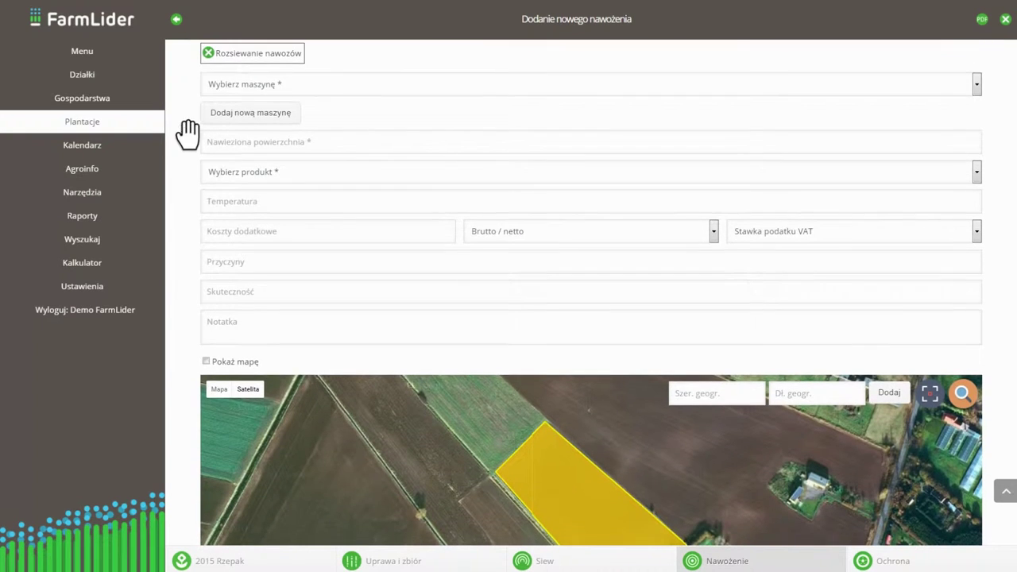
click(205, 86)
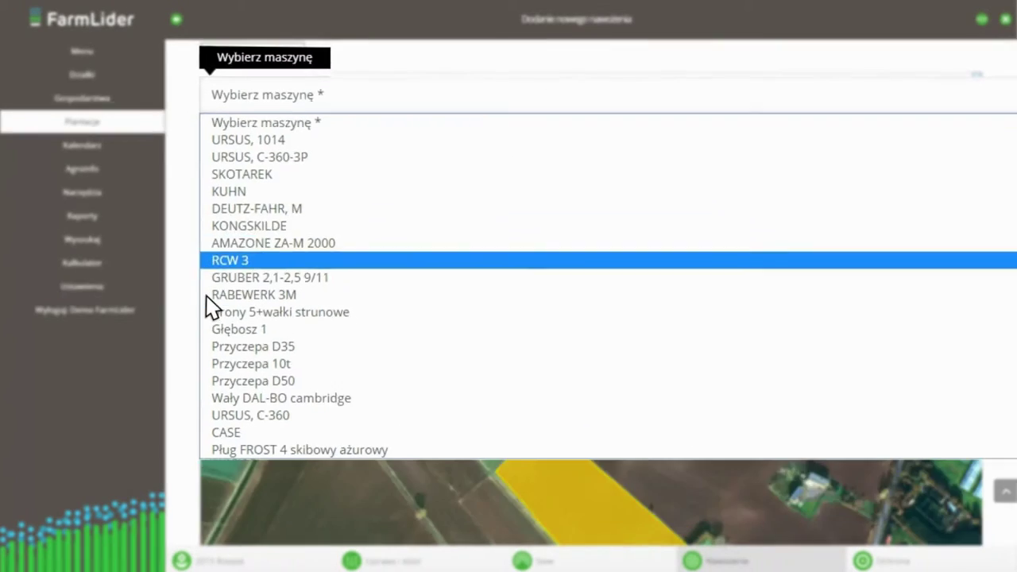
click(208, 261)
click(221, 157)
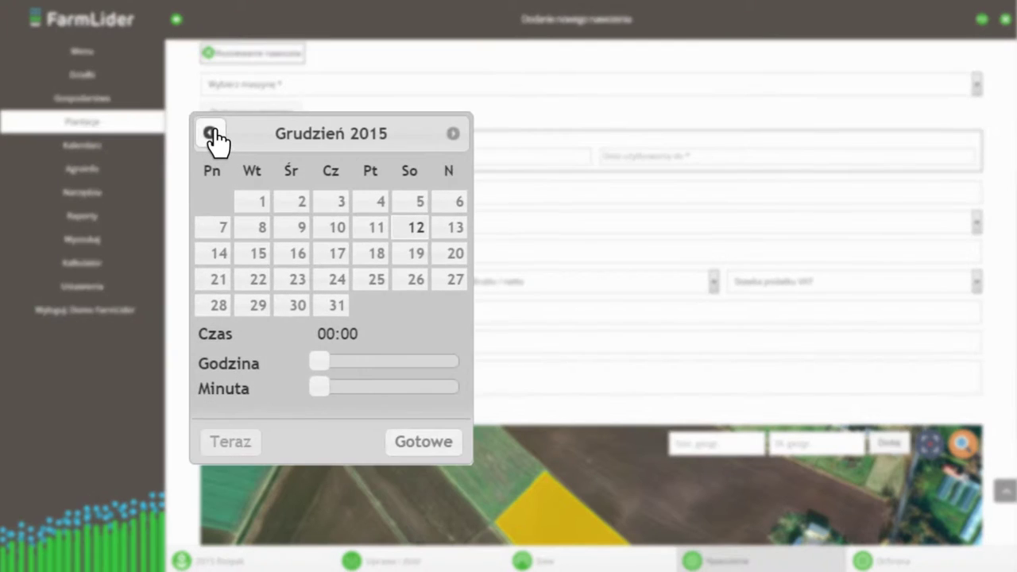
click(211, 133)
click(211, 134)
click(210, 134)
click(211, 133)
click(211, 133)
click(298, 201)
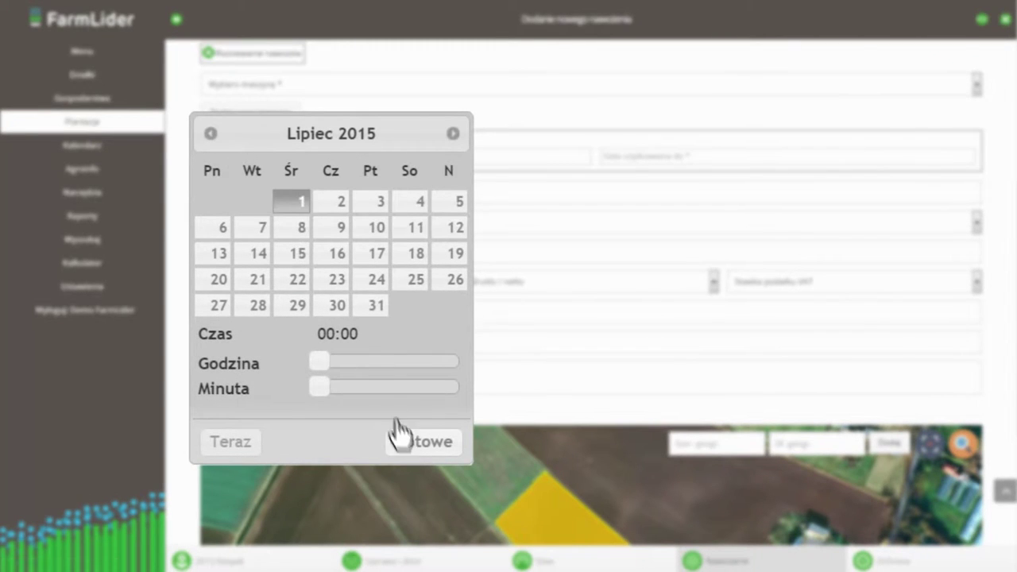
click(401, 439)
click(612, 159)
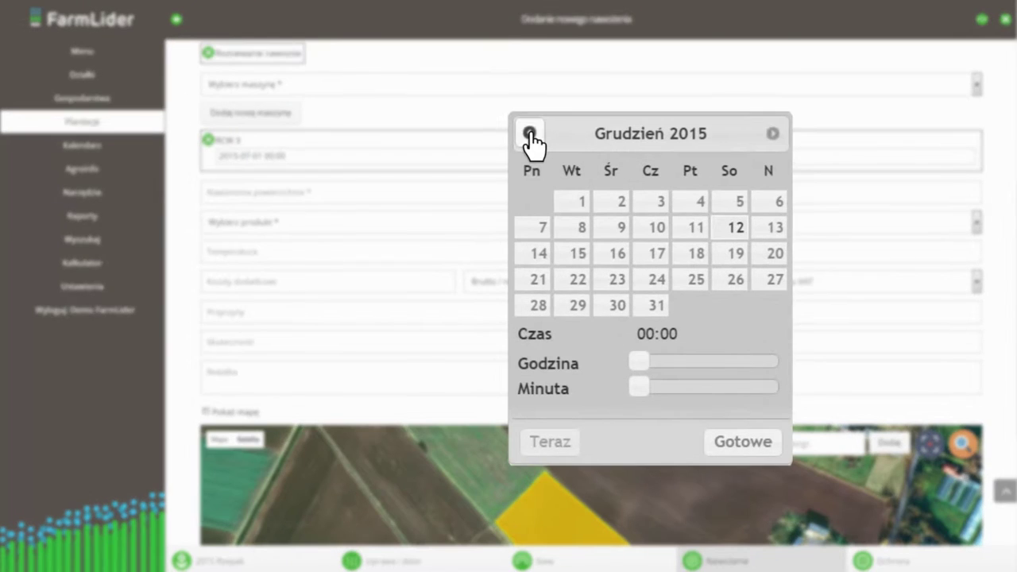
click(529, 134)
click(529, 134)
click(529, 133)
click(529, 134)
click(529, 133)
click(611, 202)
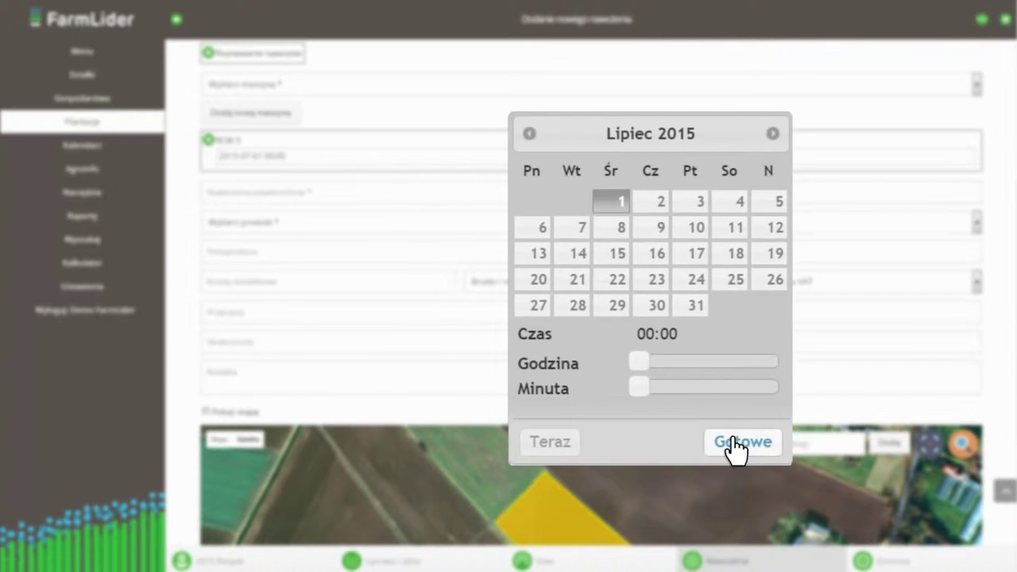
click(740, 441)
Enter 2,1 as the fertilized area and add the product "Wapno Nordkalk Standard Cal ( WAPNO WĘGLANOWE )".
click(208, 195)
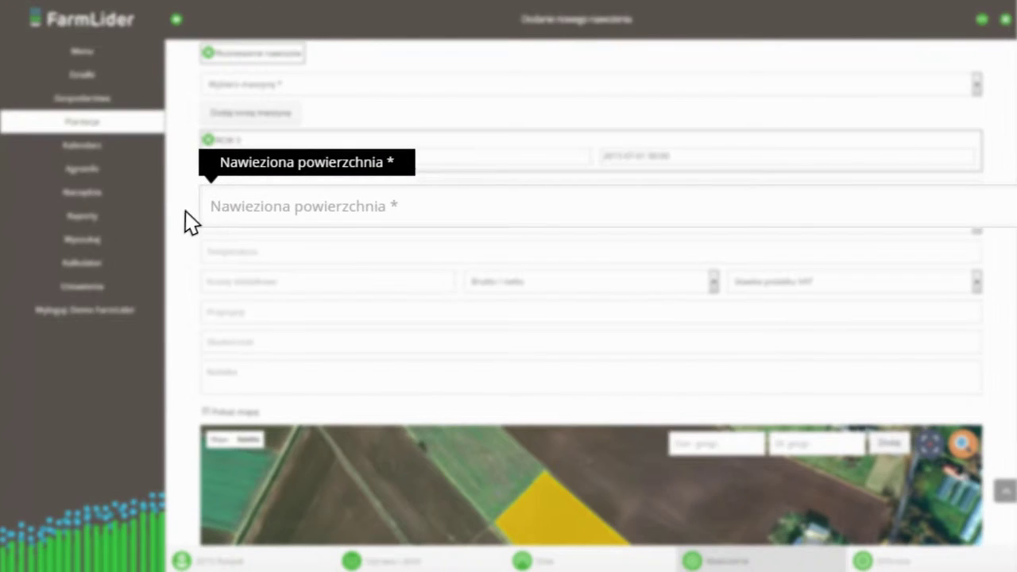
text(2,1)
click(186, 227)
click(199, 224)
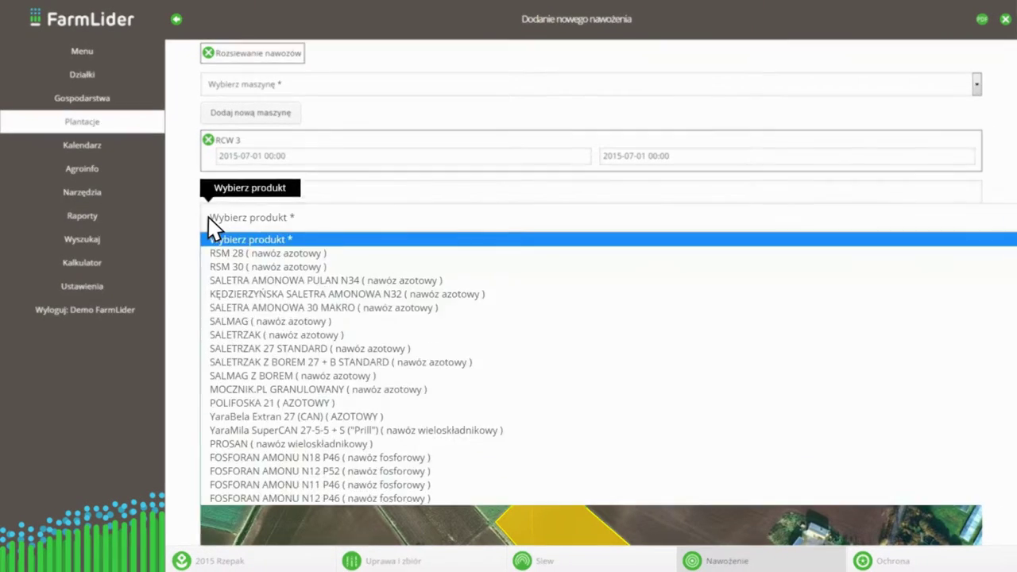
scroll(211, 230, down, 10)
scroll(211, 228, down, 10)
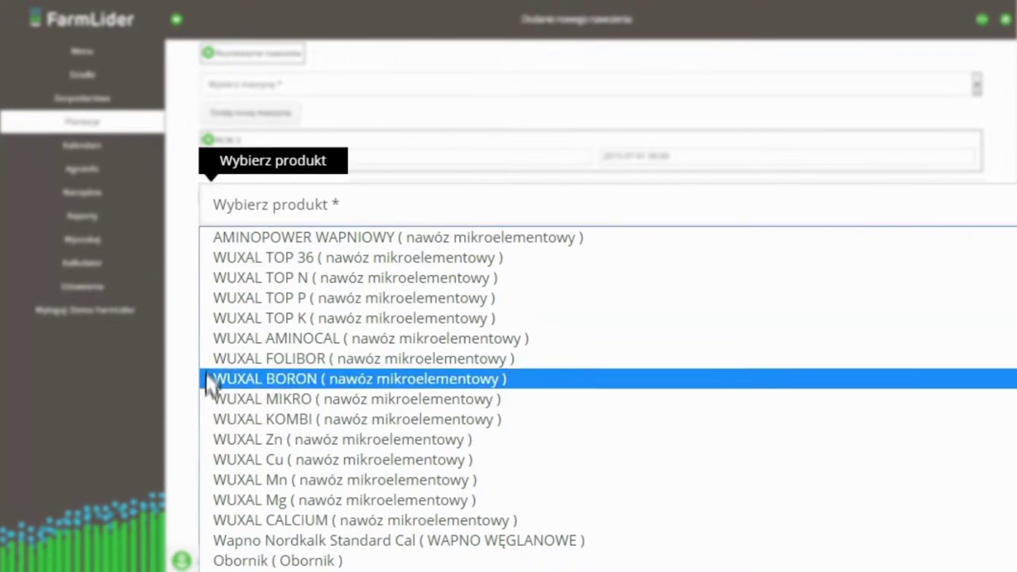
click(213, 530)
Set the lime product's dose to 4000 and its price per litre or kilogram to 0,13.
click(223, 271)
text(4000)
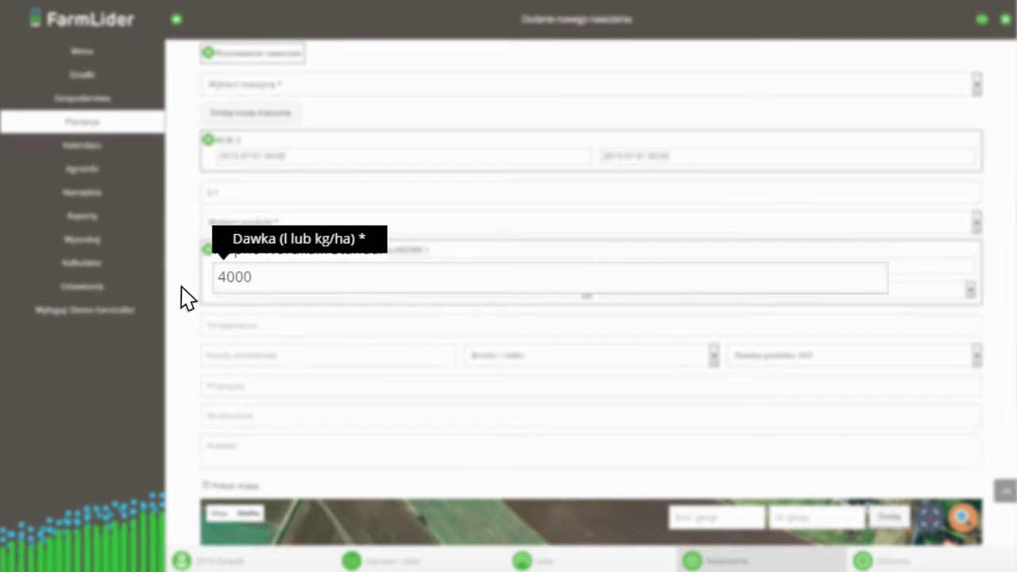
click(182, 298)
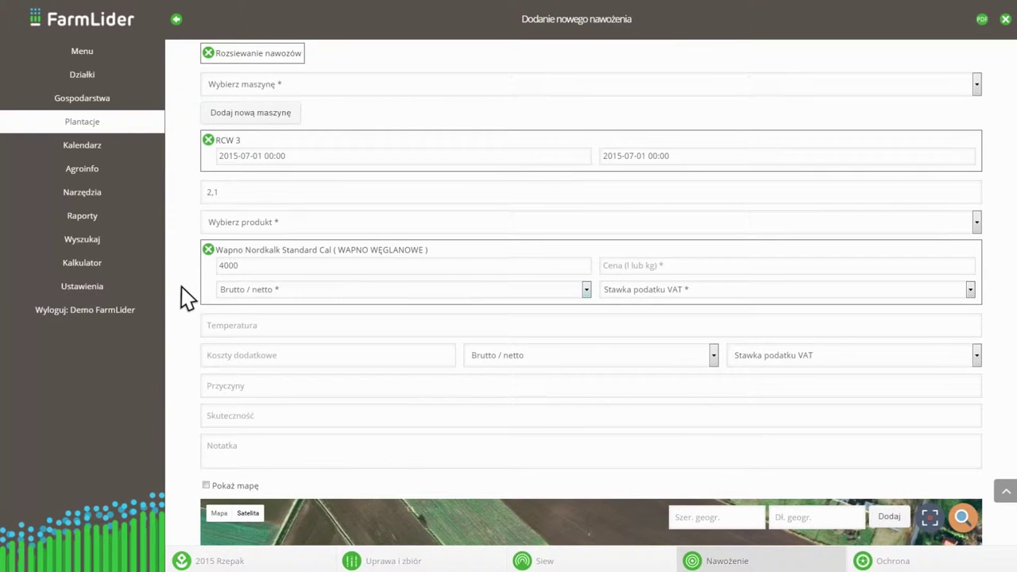
click(612, 274)
text(0,13)
click(620, 318)
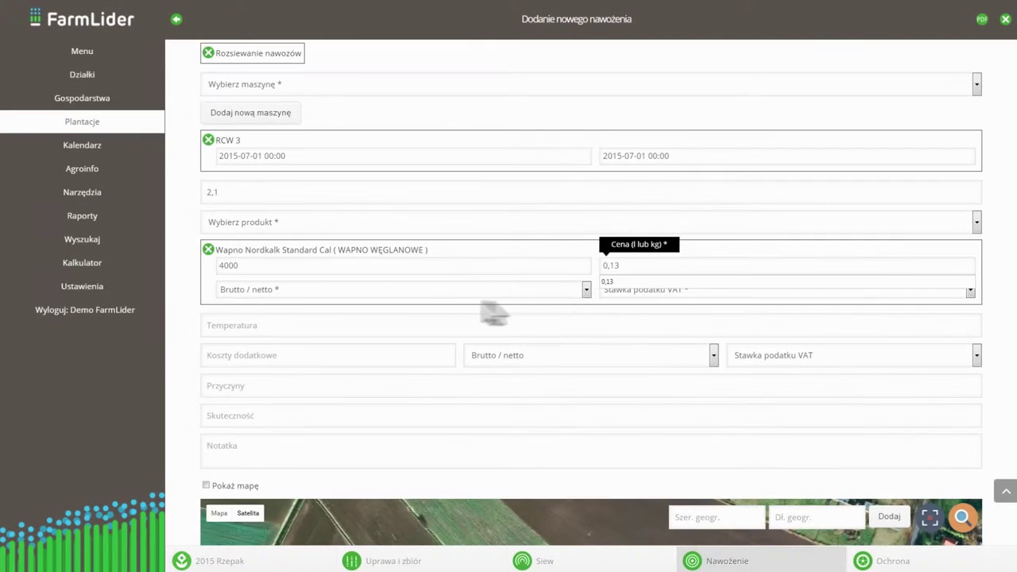
Mark the lime product's price as netto with a VAT rate of 8%.
click(228, 297)
click(227, 361)
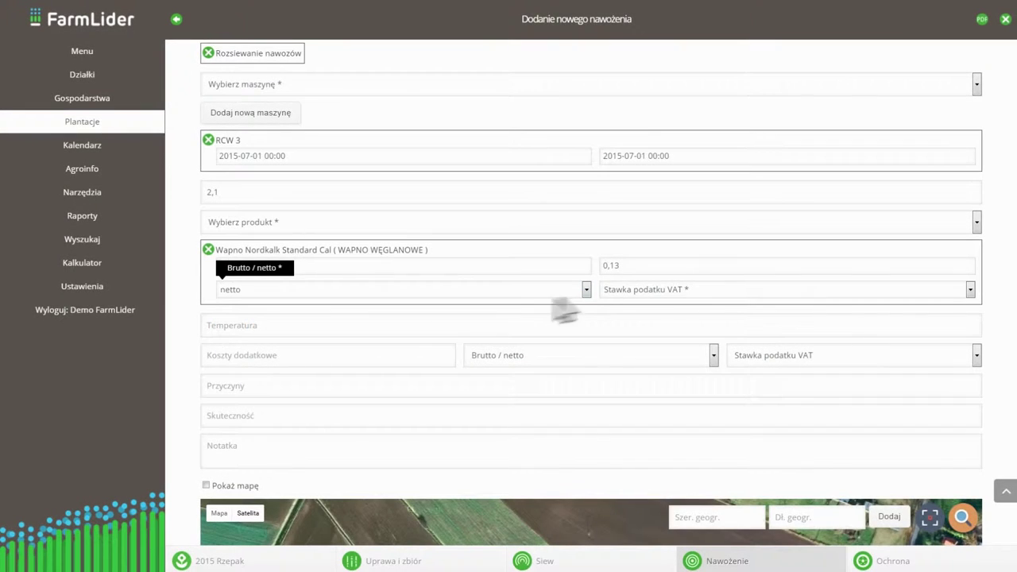
click(609, 293)
key(Return)
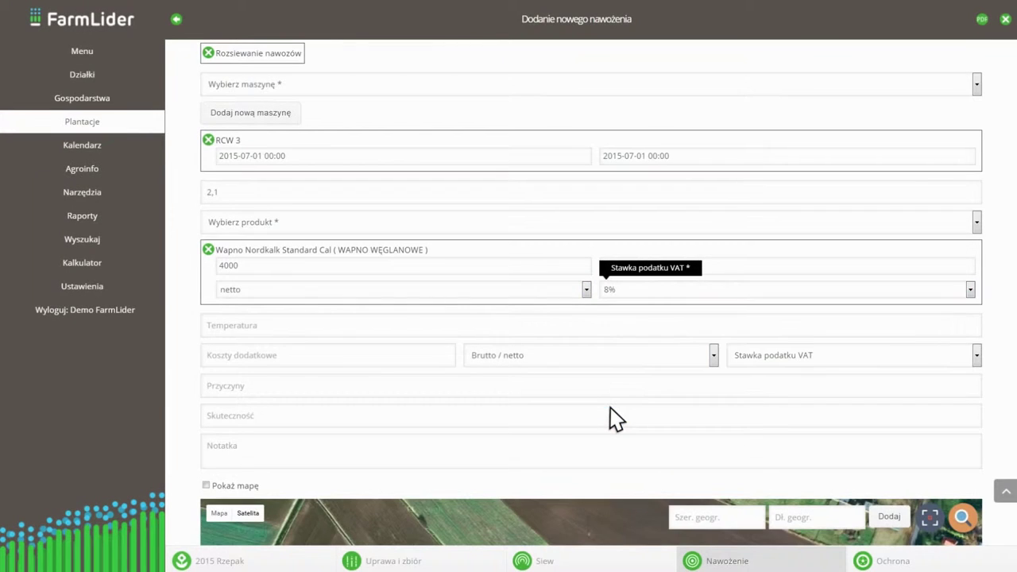
Enter 18 as the temperature of the fertilization entry.
click(209, 332)
text(18)
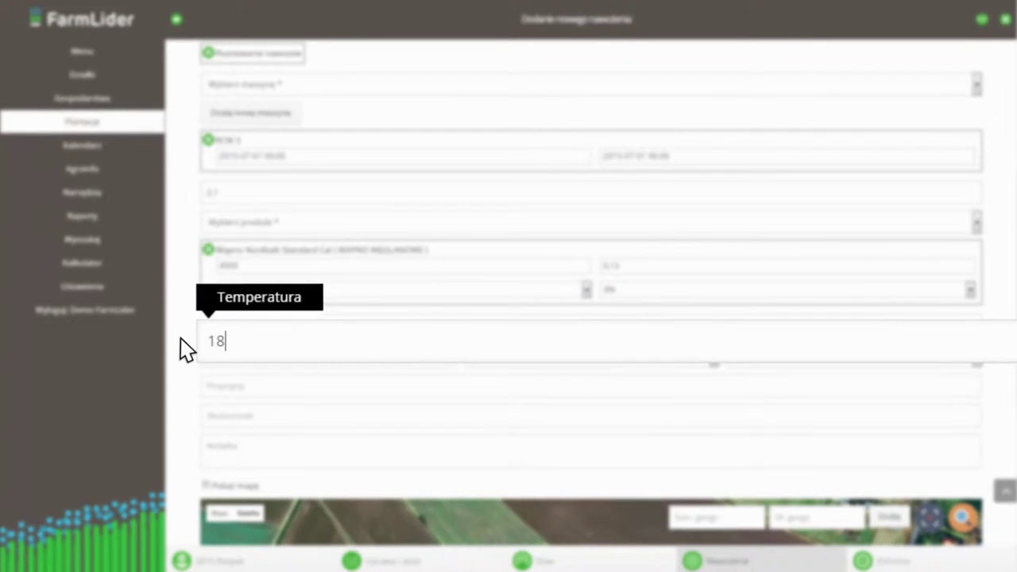
key(Return)
Set the additional costs to 0, counted as netto with a VAT rate of 0%.
click(216, 364)
text(0)
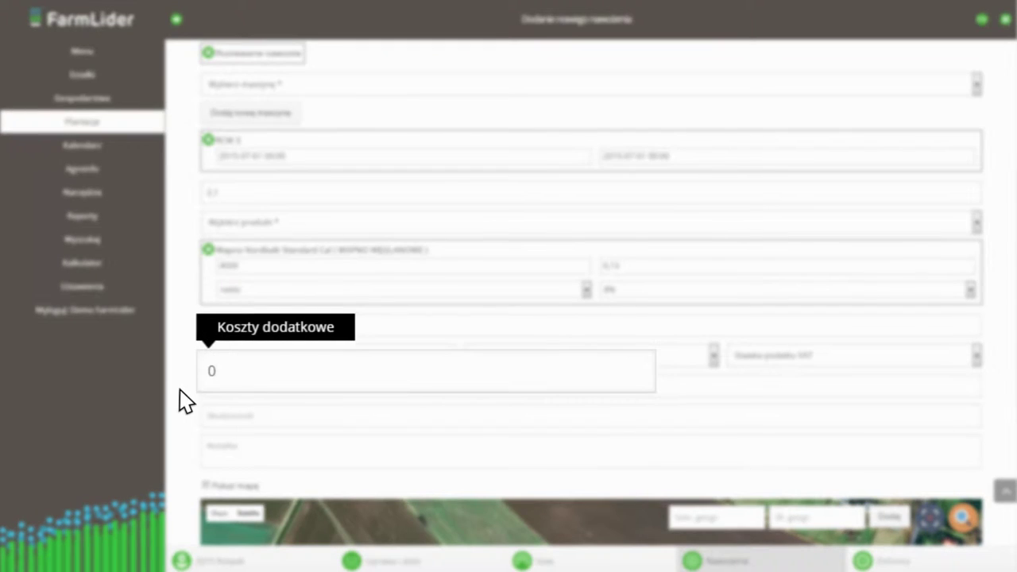
key(Return)
click(497, 365)
click(509, 399)
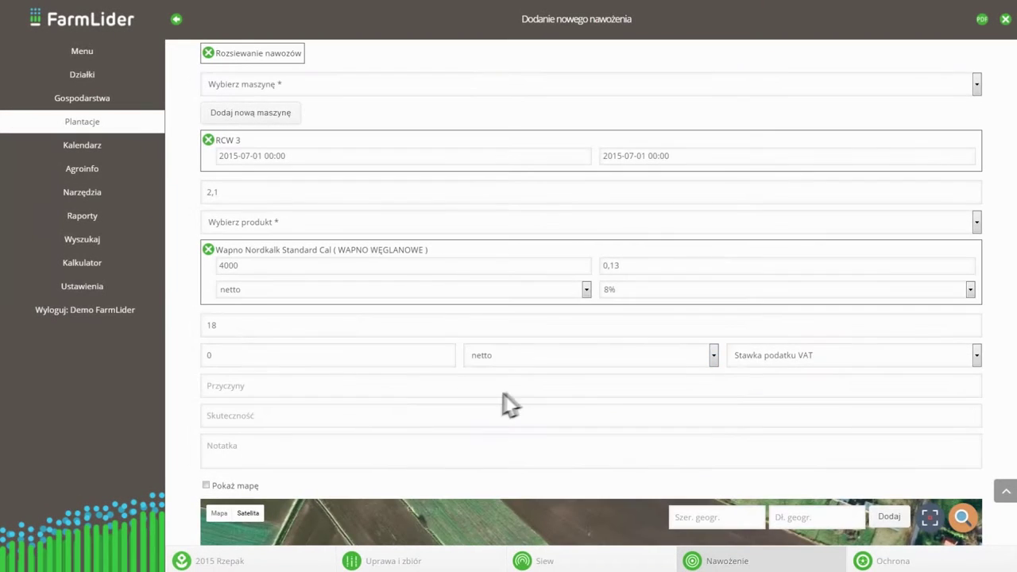
click(746, 359)
click(748, 438)
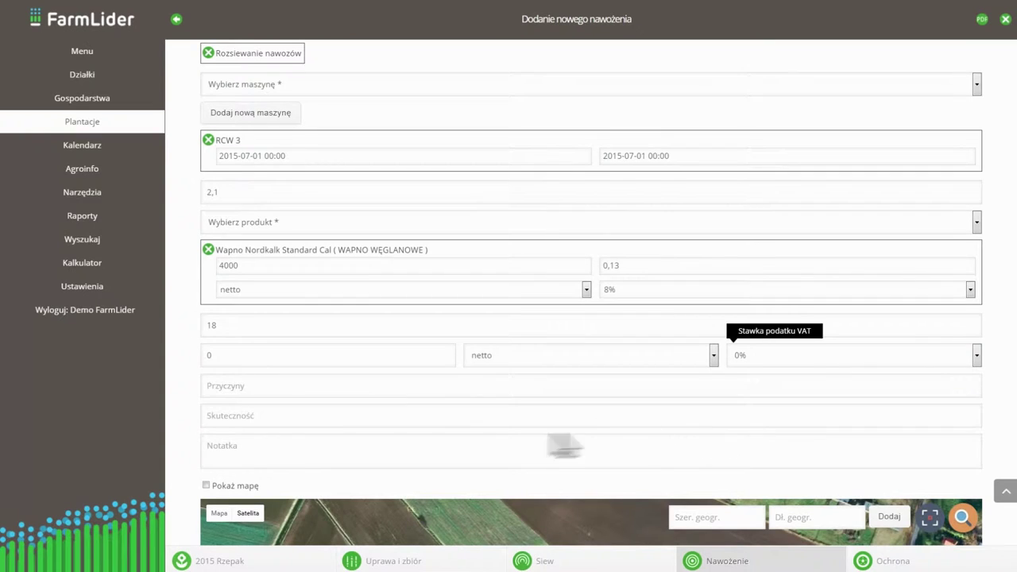
Write the note "4t/ha 1t - 130zł" in the fertilization entry.
click(210, 454)
text(4t/ha)
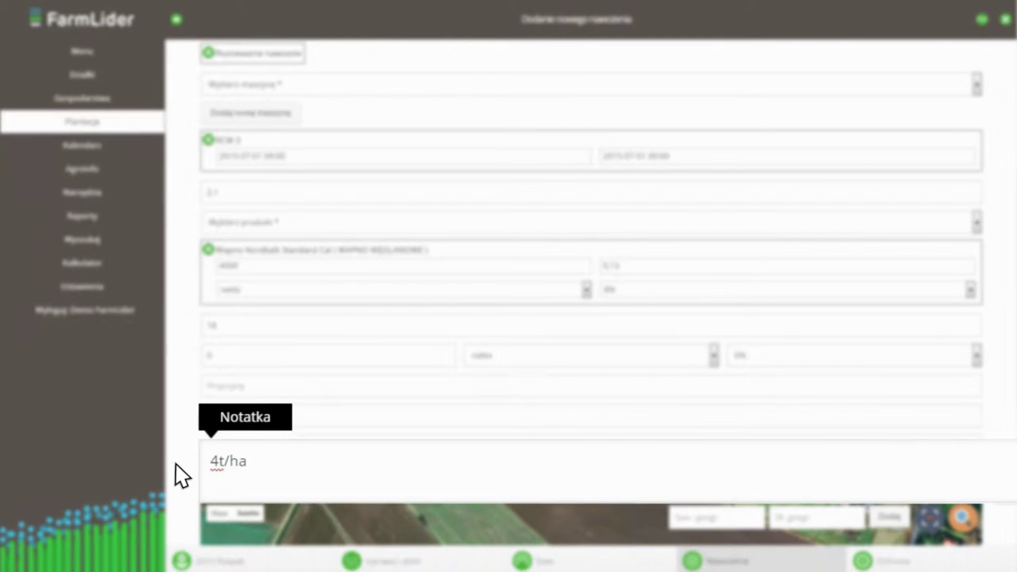
text( 1t - 130zł)
click(181, 475)
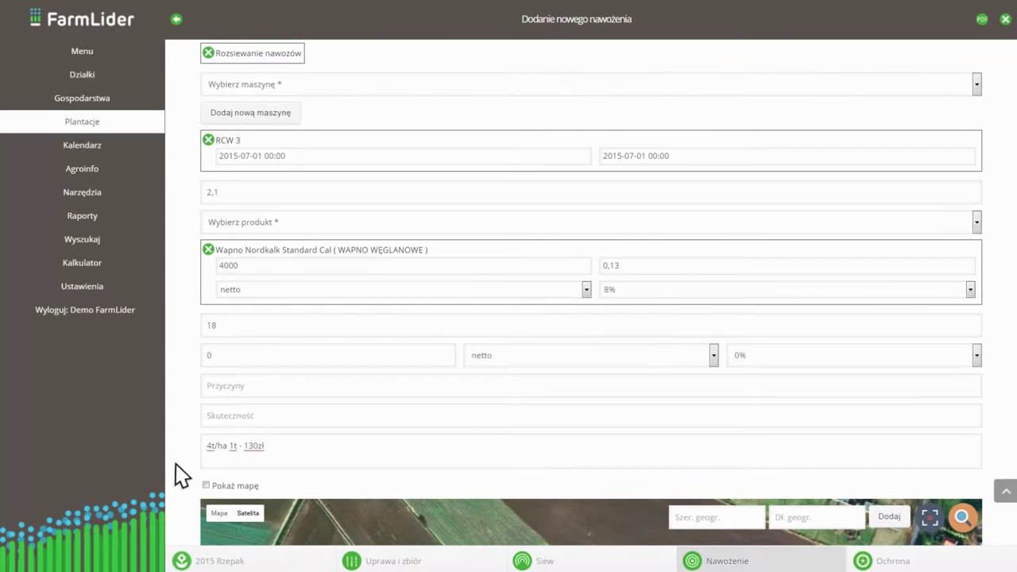
Enable the "Pokaż mapę" option and save the fertilization entry.
click(205, 485)
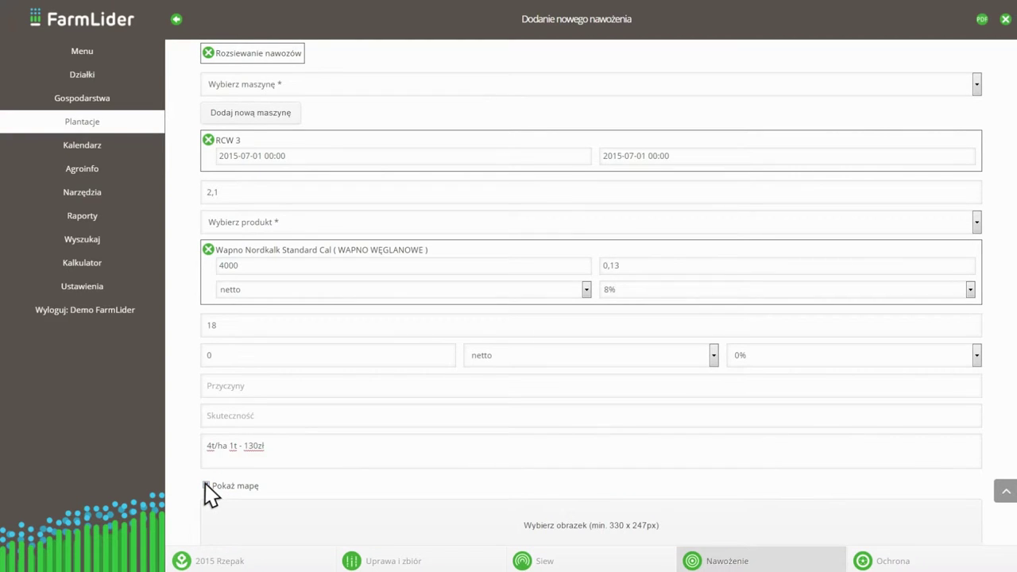
drag(199, 502, 185, 437)
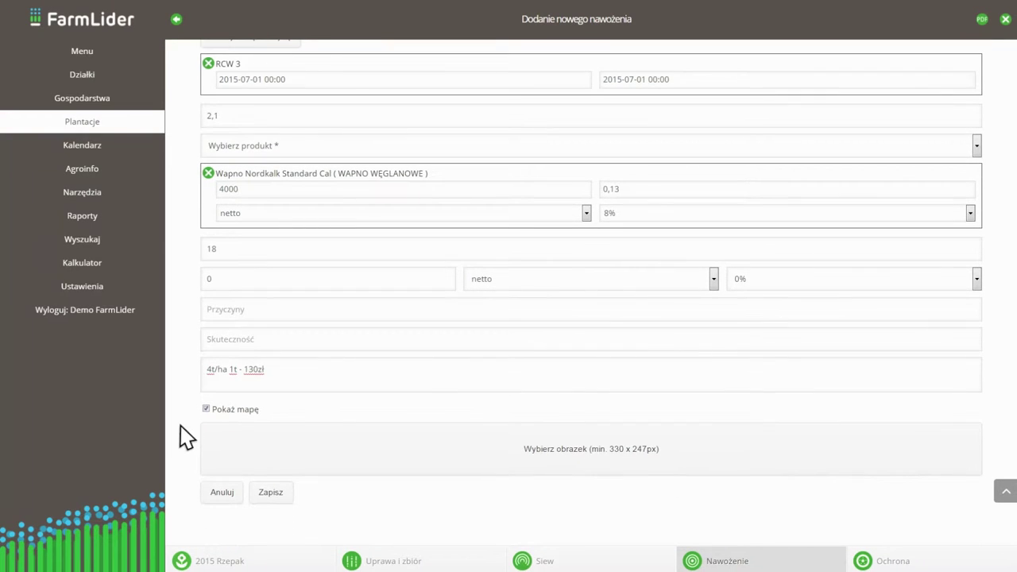
click(268, 494)
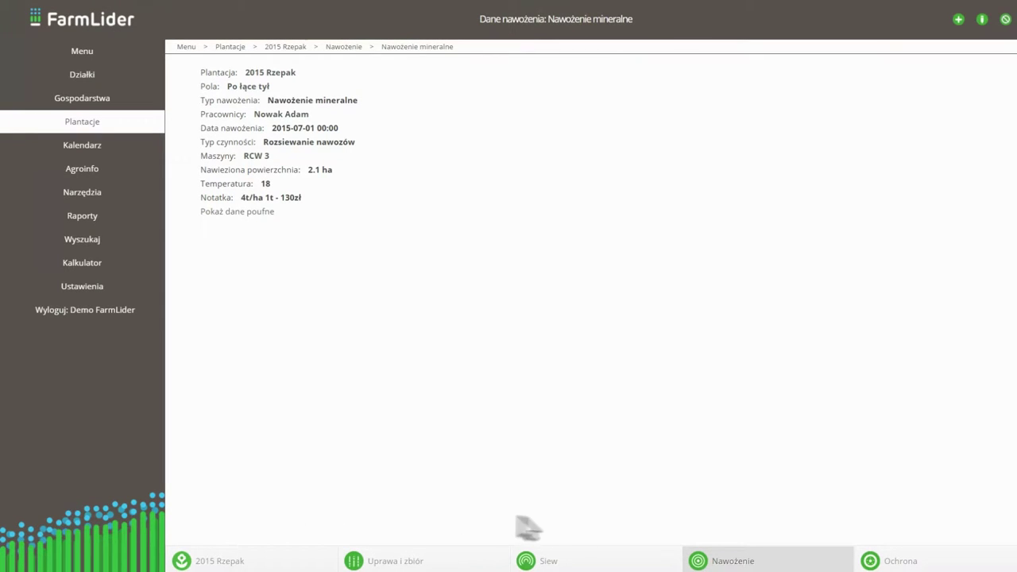
Start a new crop protection (Ochrona) entry and assign it to the "2015 Rzepak" plantation.
click(920, 560)
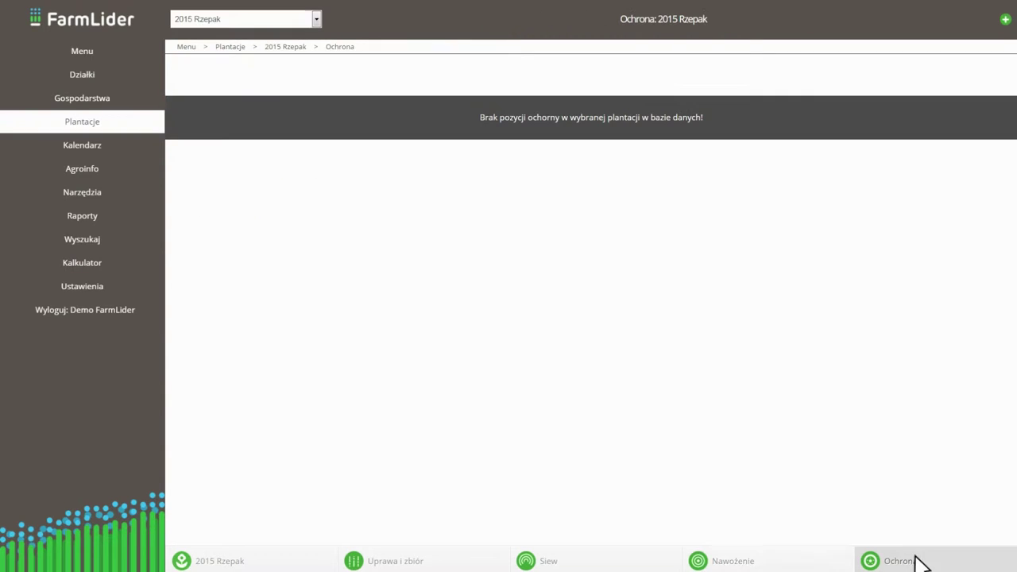
click(1005, 18)
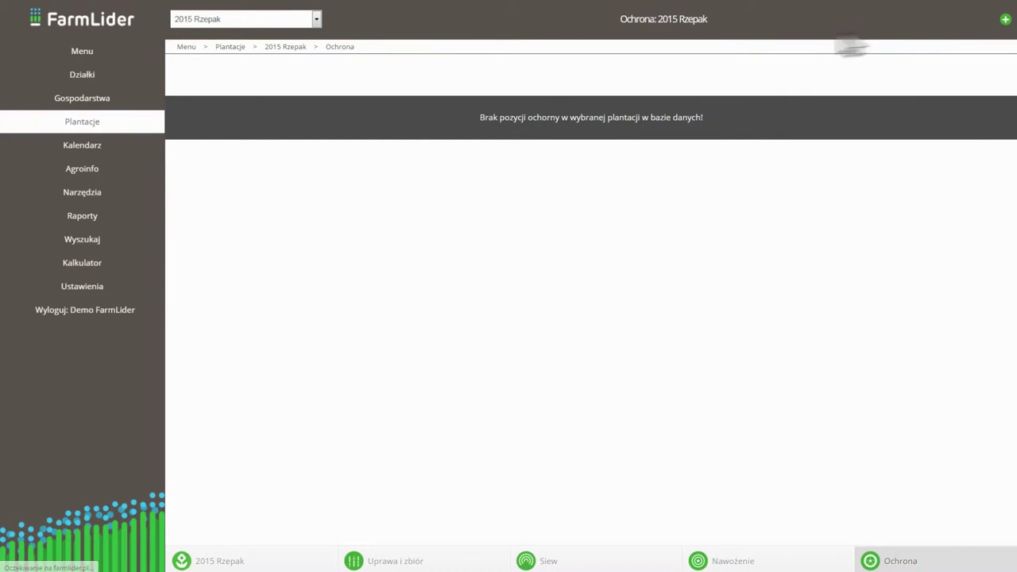
click(208, 86)
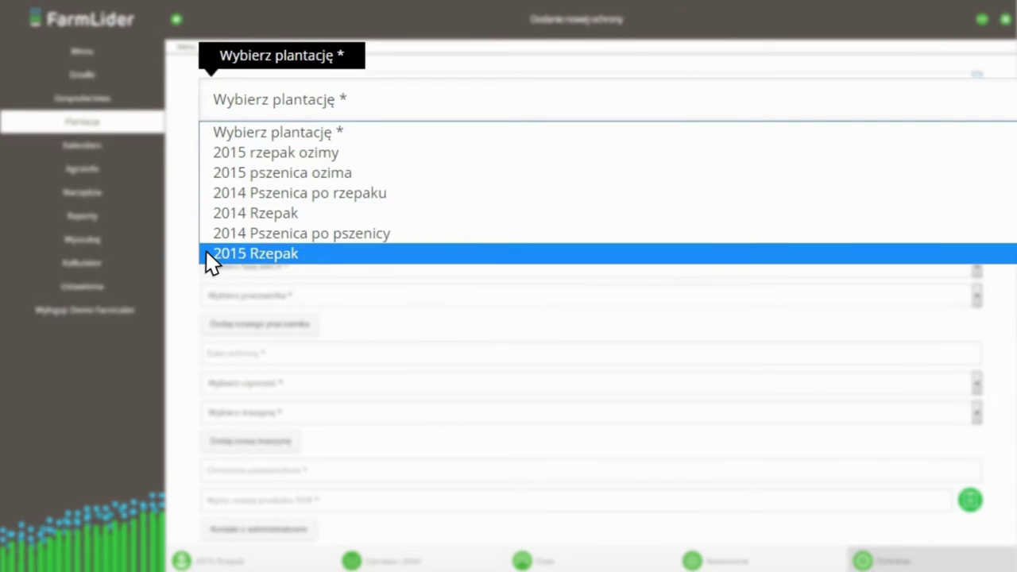
click(209, 253)
Add the fields "Po łące przód (1.2 ha)" and "Po łące tył (2.15 ha)" to the protection entry.
click(210, 159)
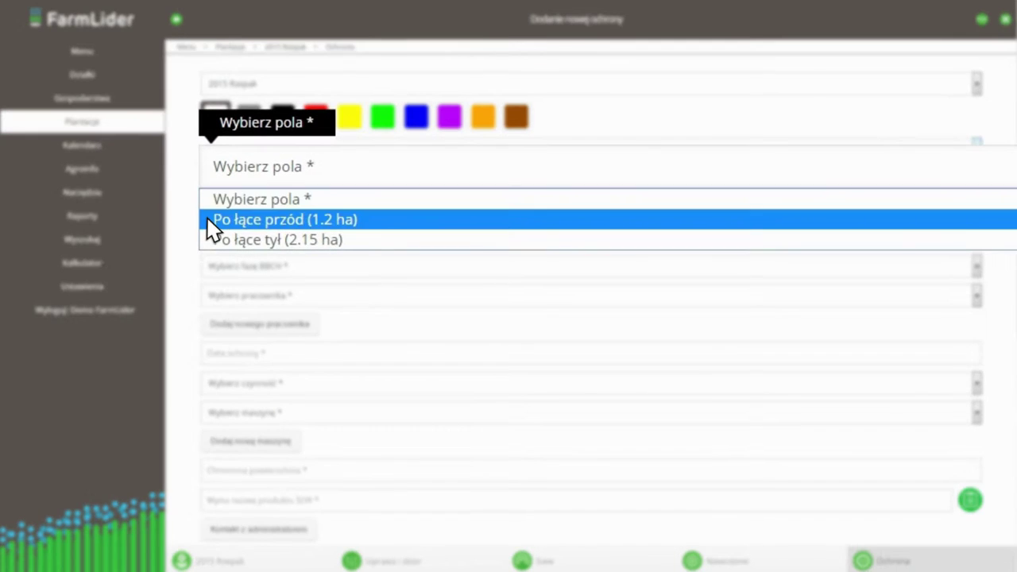
click(209, 201)
click(211, 173)
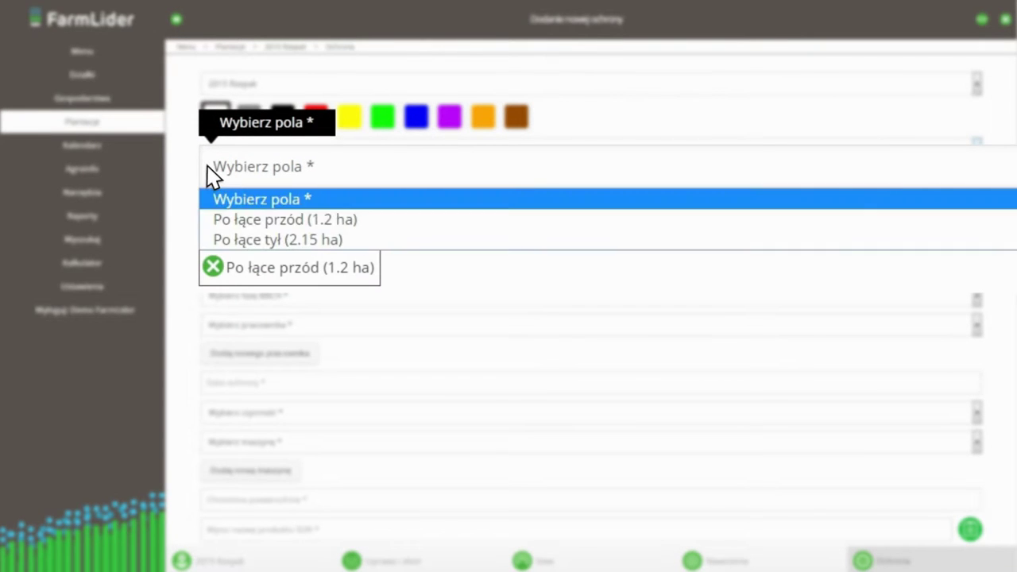
click(211, 240)
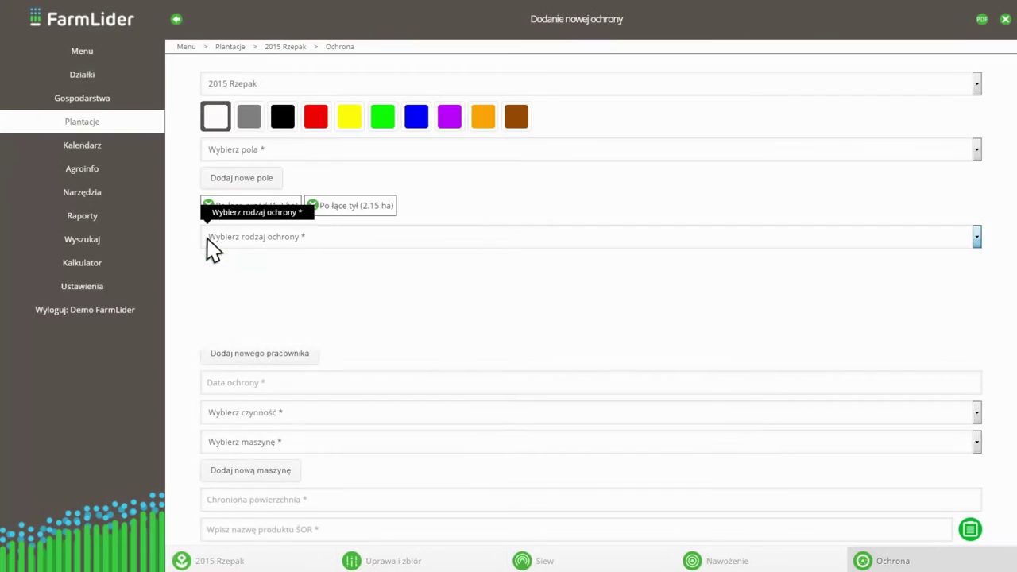
Set the protection type to "Chemiczna", the weather conditions to "Słońce" and the BBCH phase to "Faza 13".
click(211, 242)
click(212, 305)
click(213, 276)
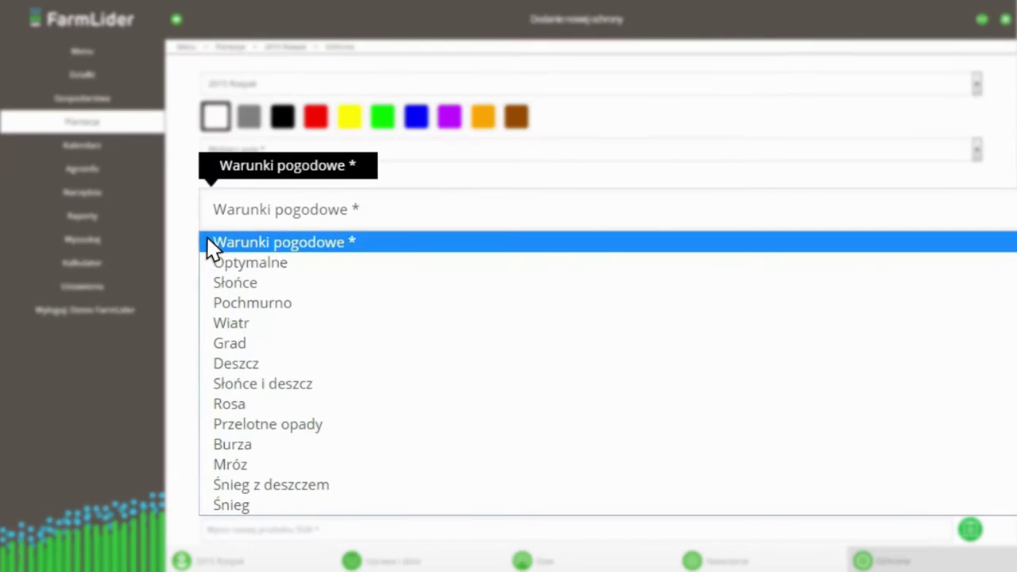
click(211, 296)
click(211, 295)
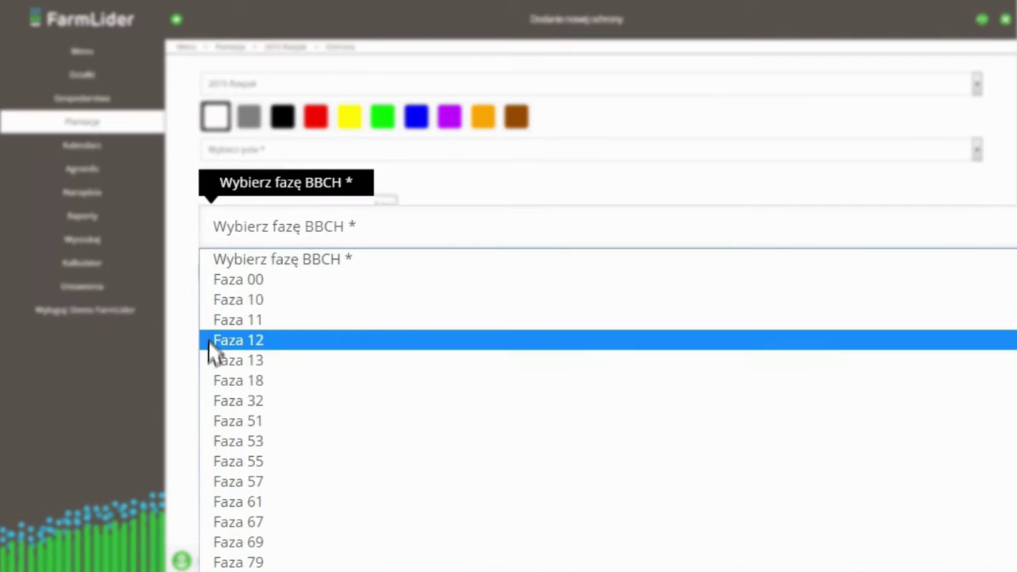
click(210, 359)
click(209, 332)
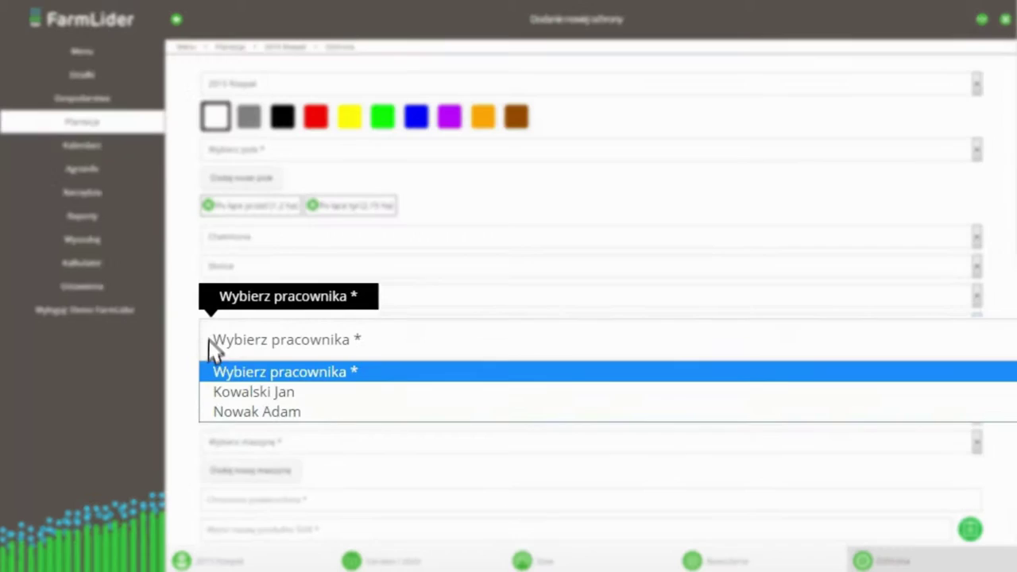
click(211, 412)
click(227, 401)
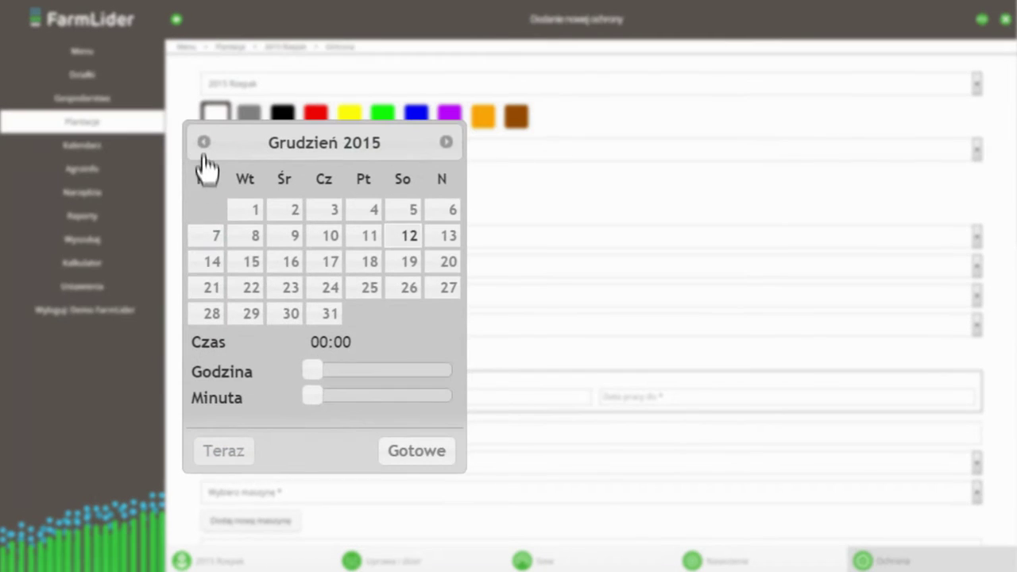
click(203, 143)
click(203, 143)
click(203, 143)
click(248, 209)
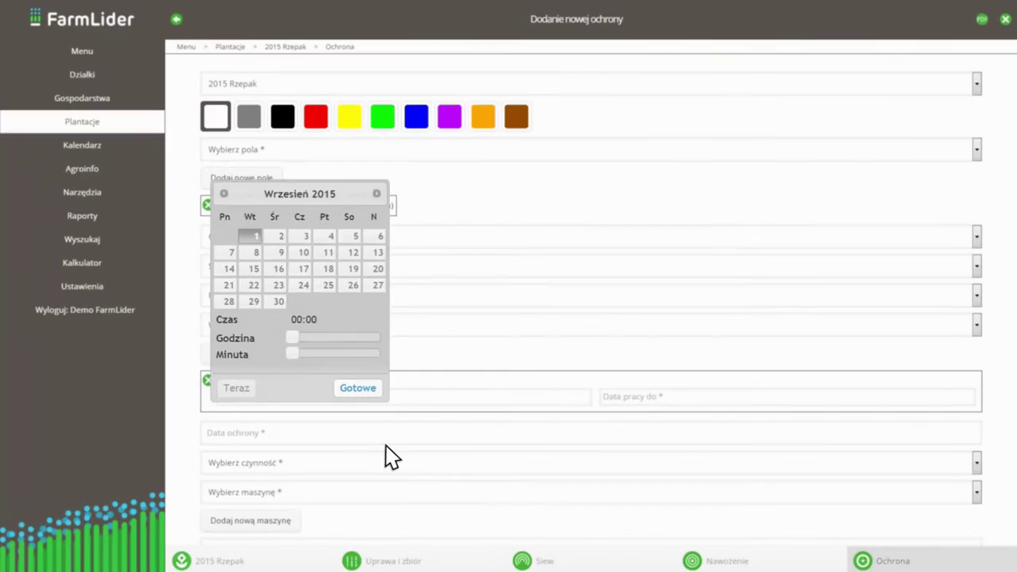
click(612, 403)
click(545, 142)
click(545, 141)
click(545, 142)
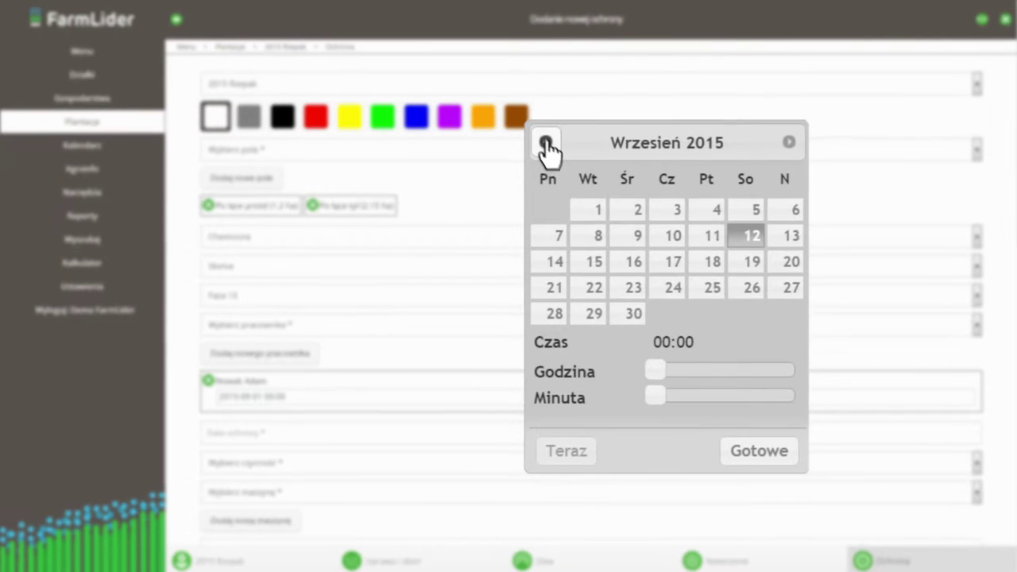
click(589, 209)
click(729, 452)
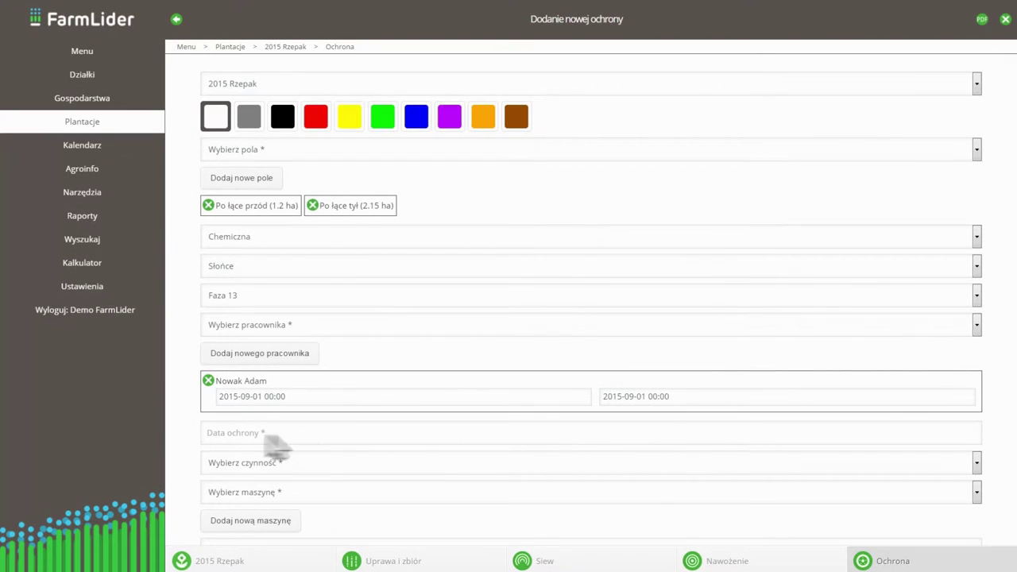
click(211, 435)
click(175, 175)
click(176, 174)
click(176, 174)
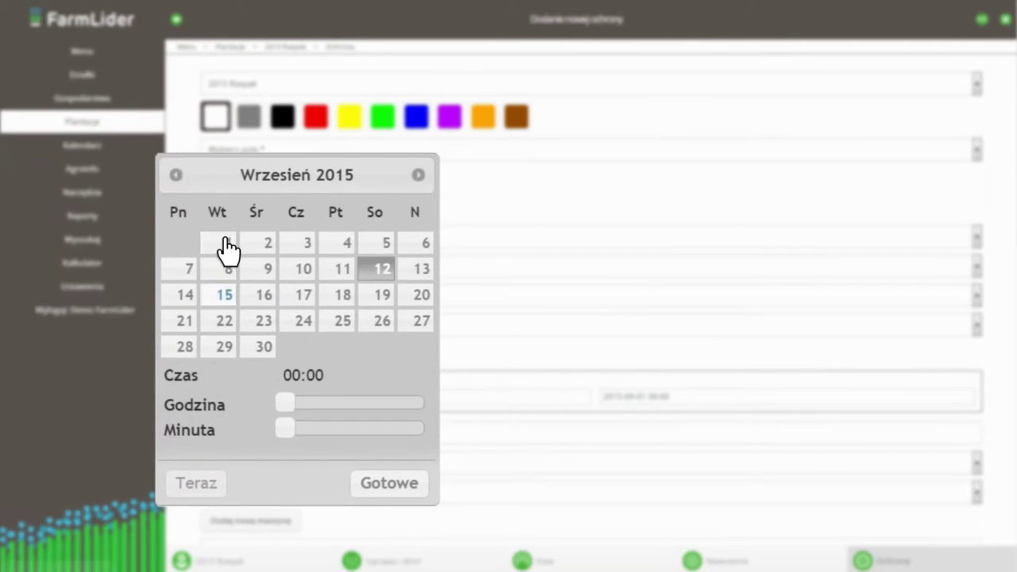
click(368, 484)
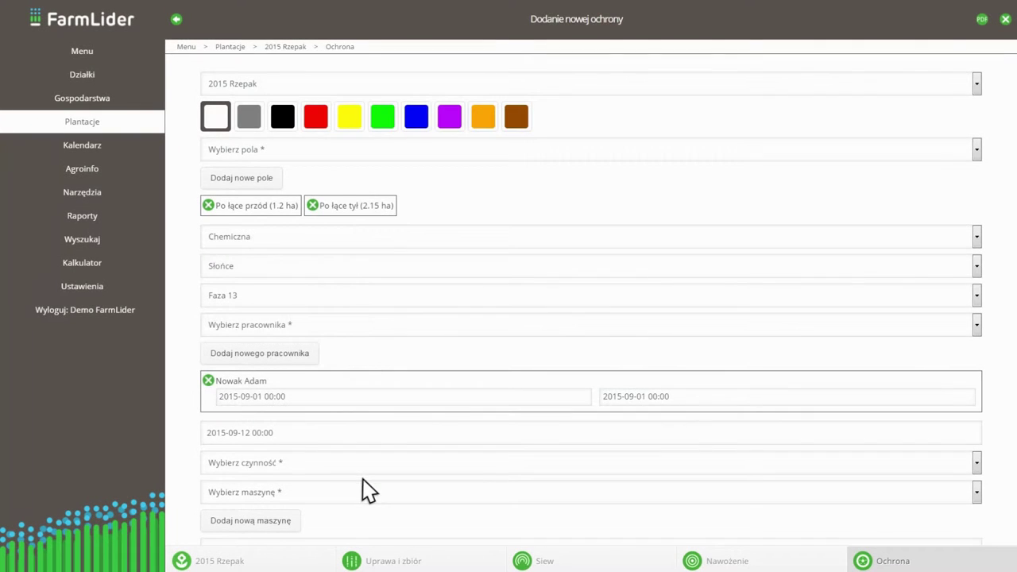
Add the activity "Oprysk" and the machine "SKOTAREK" to the protection entry.
click(211, 464)
click(204, 262)
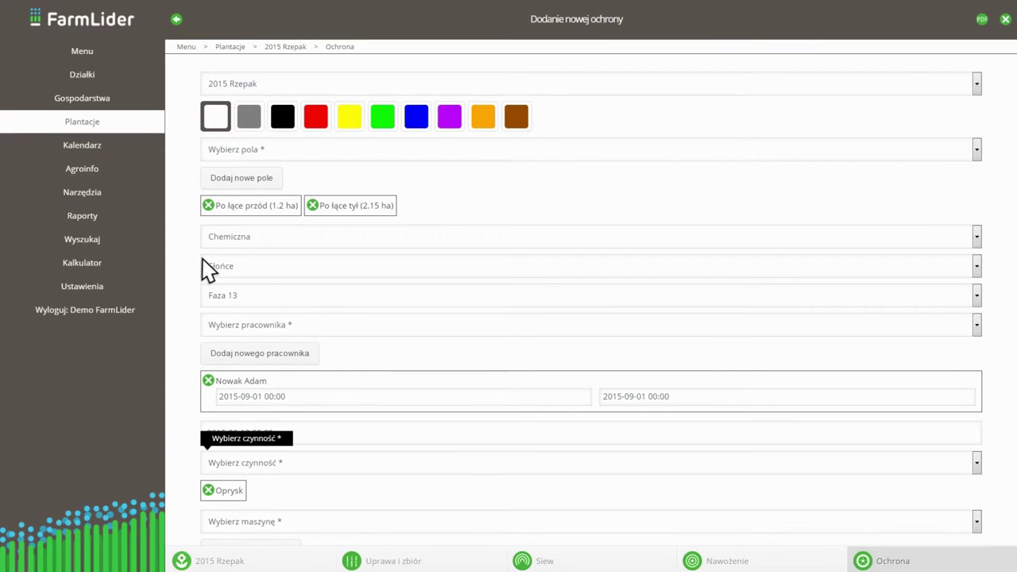
drag(184, 513, 186, 72)
click(208, 78)
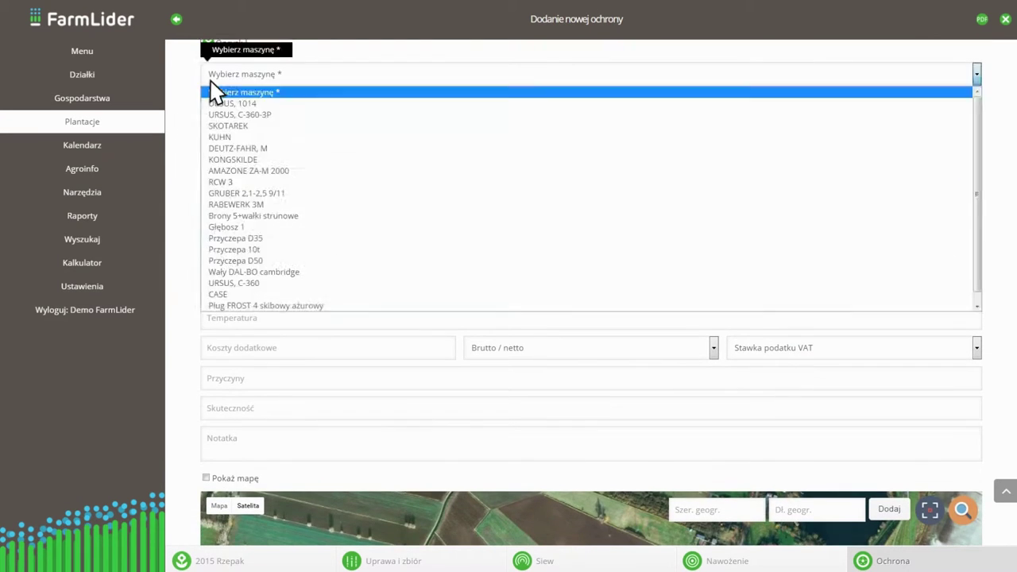
click(215, 193)
click(216, 165)
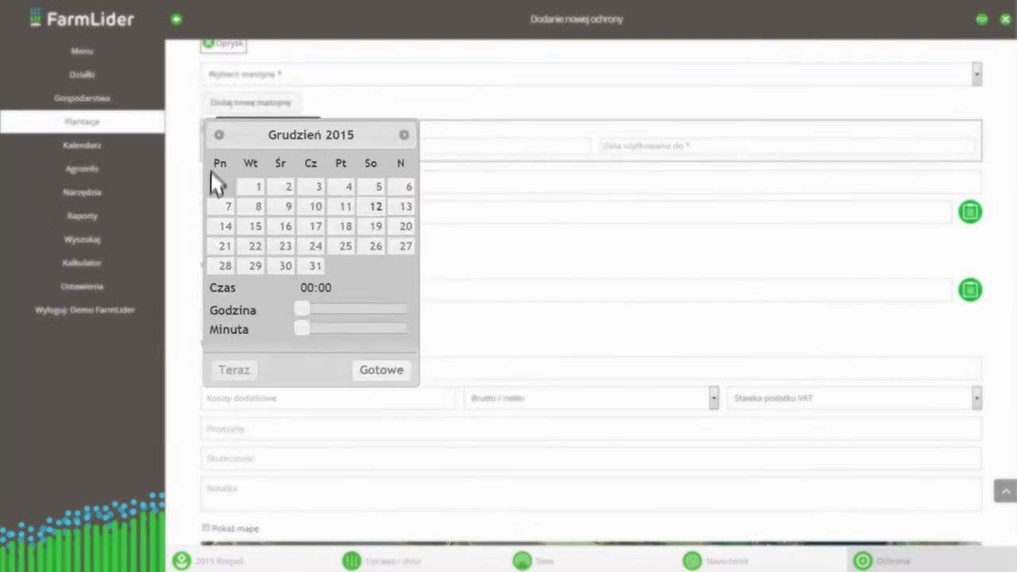
click(208, 135)
click(208, 135)
click(208, 135)
click(255, 167)
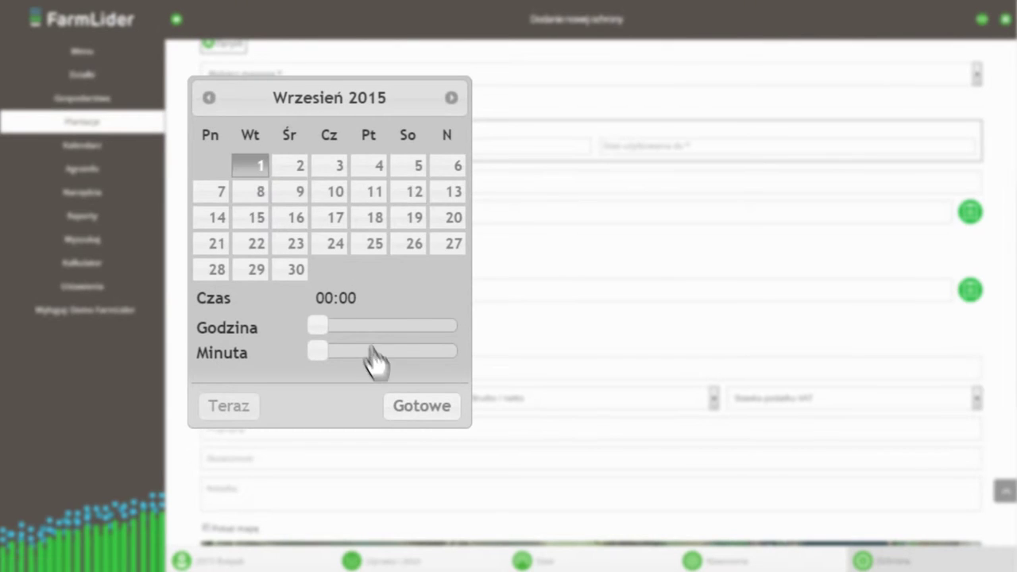
click(409, 407)
click(608, 148)
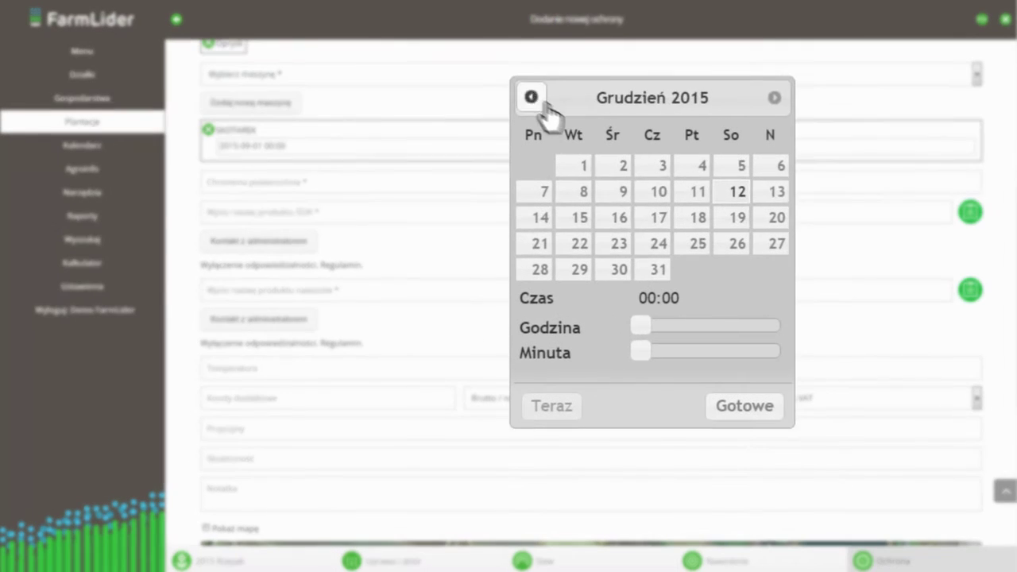
click(611, 166)
click(611, 166)
click(611, 166)
click(582, 165)
click(722, 407)
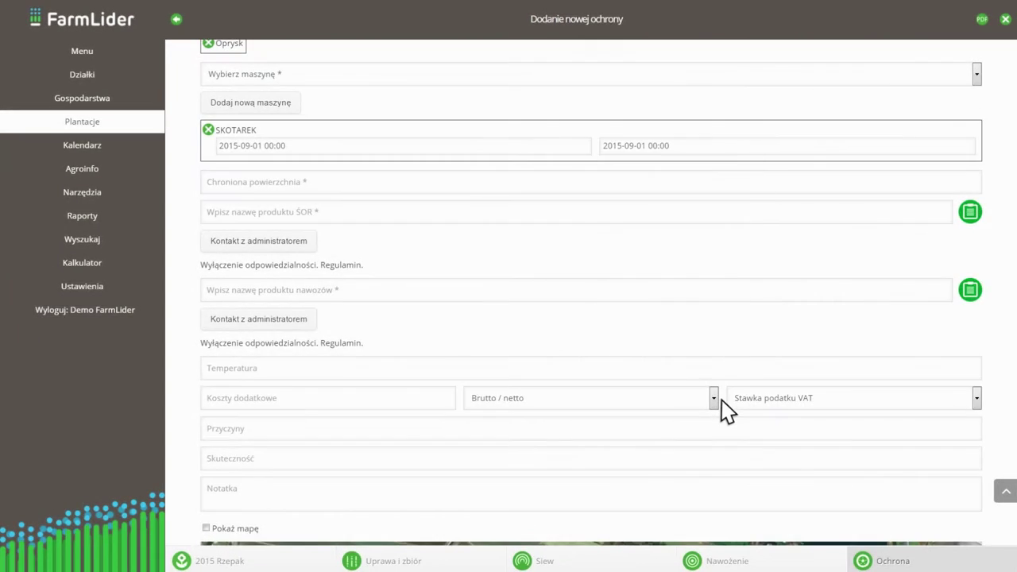
Enter 3,1 as the protected area (Chroniona powierzchnia).
click(204, 181)
text(3,1)
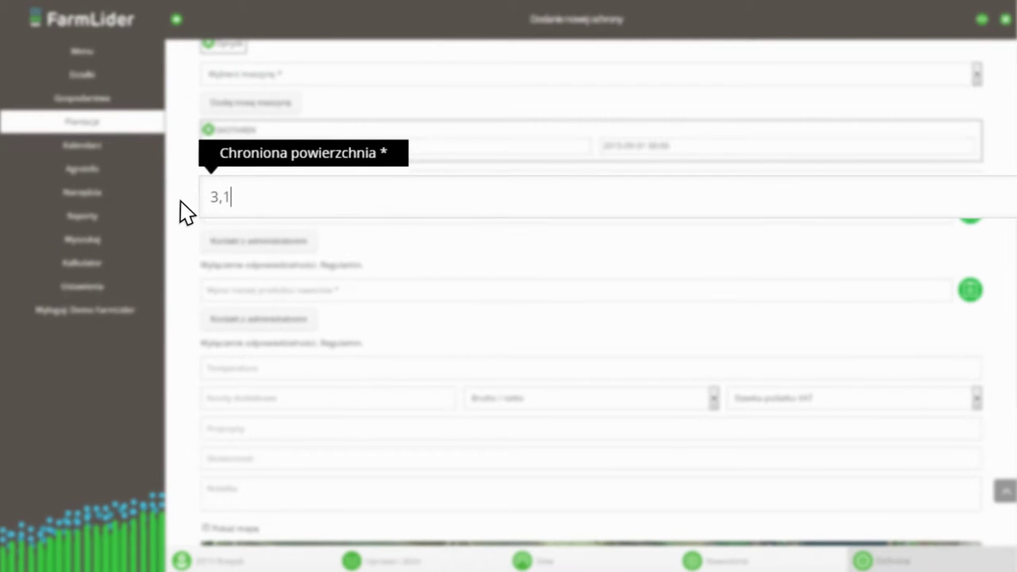
click(185, 213)
Add "Clayton Tebucon EW" from the full list of ŚOR products to the protection entry.
click(969, 213)
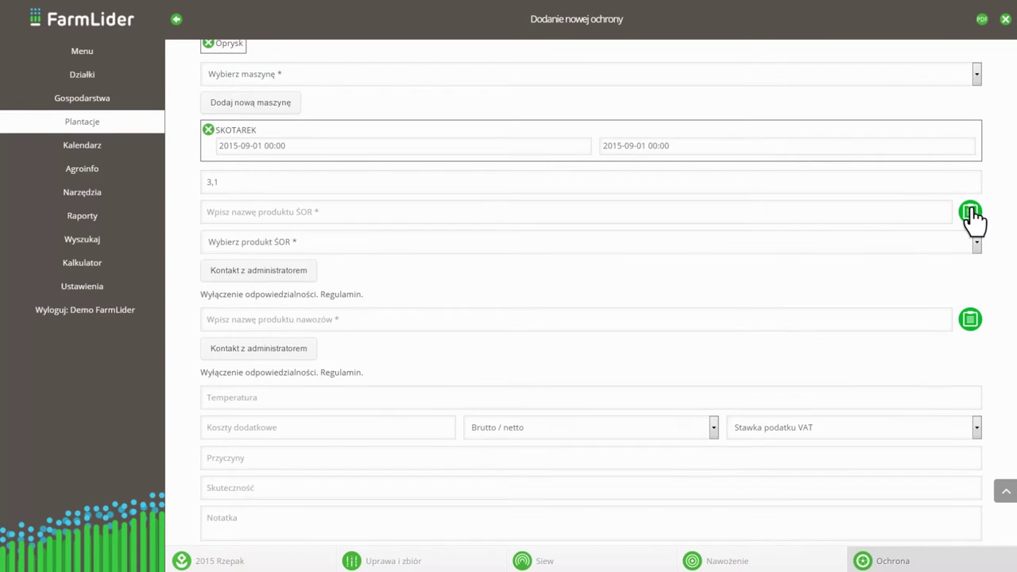
click(211, 241)
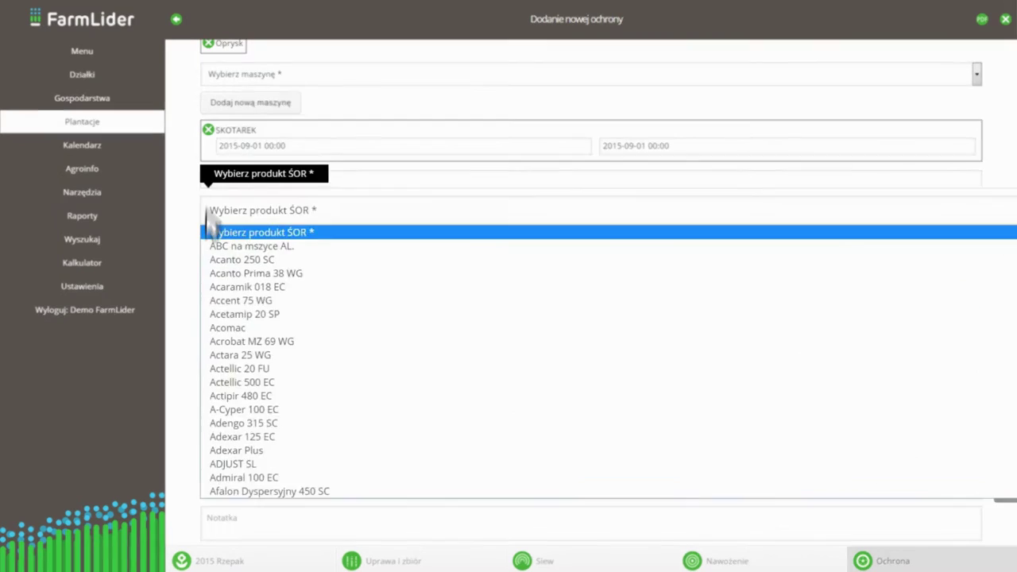
scroll(205, 137, down, 10)
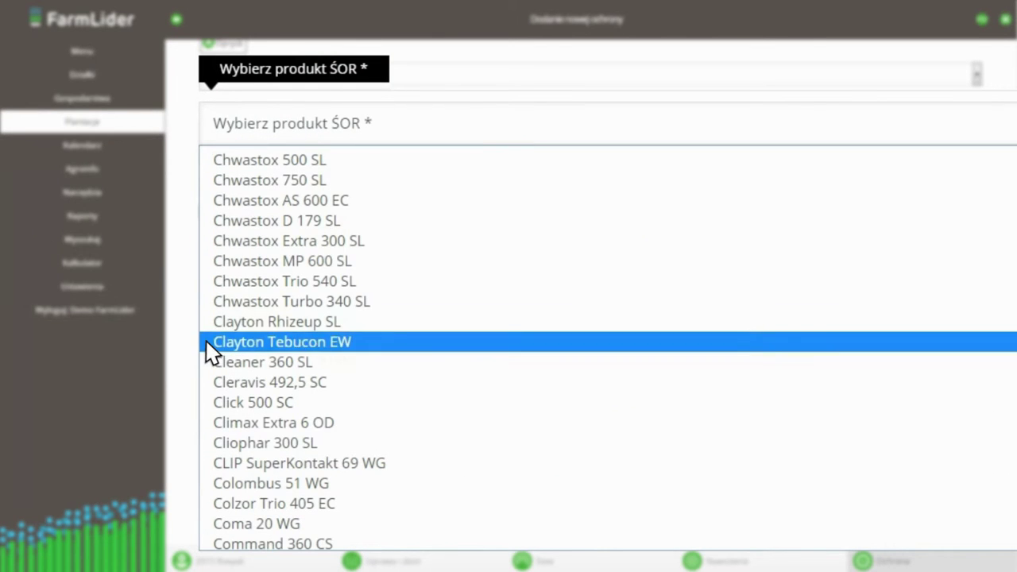
click(210, 350)
For Clayton Tebucon EW, enter a dose of 1, a price of 50 and a mixture share of 100 percent.
click(226, 338)
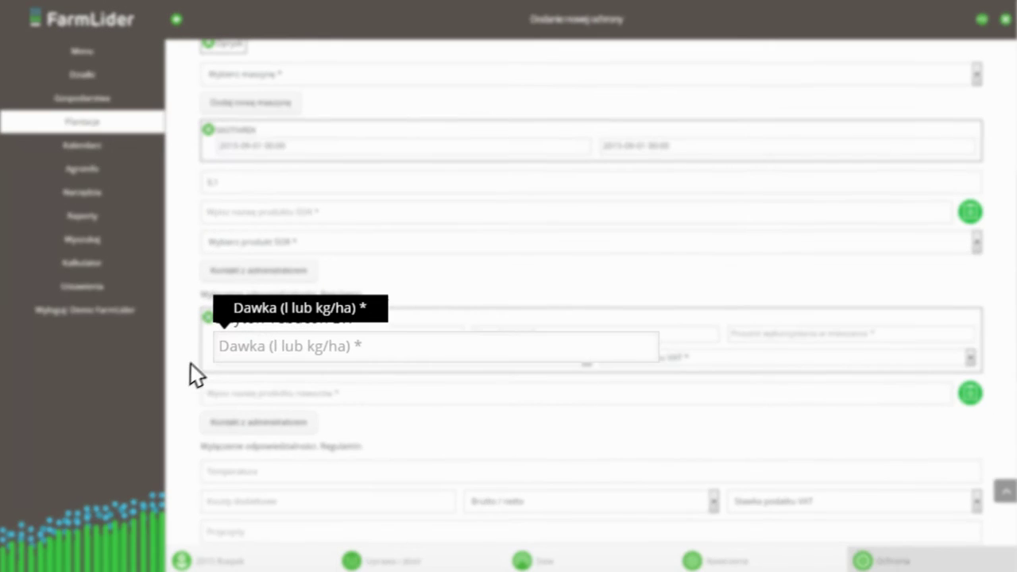
text(1)
click(510, 340)
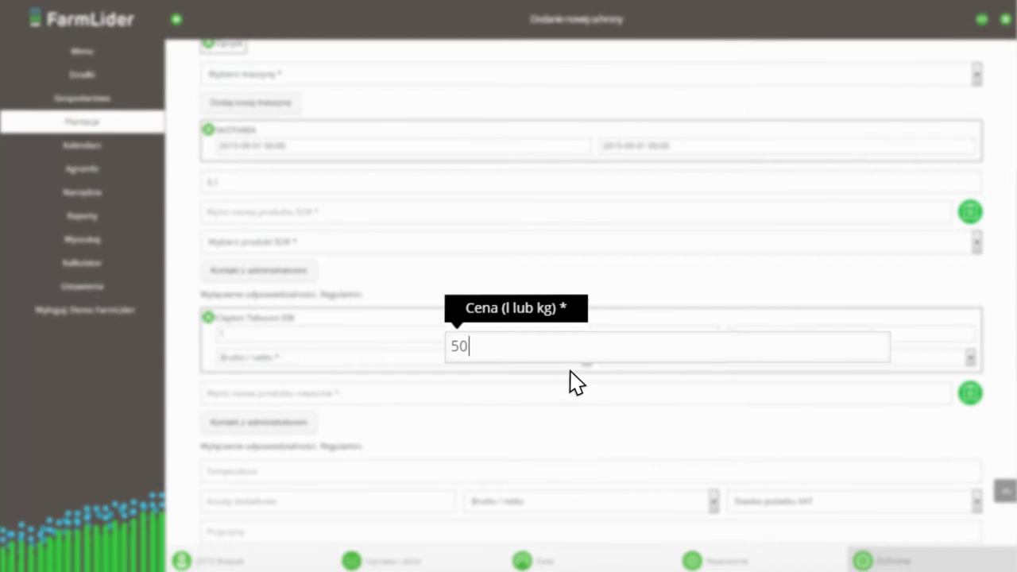
click(715, 339)
text(100)
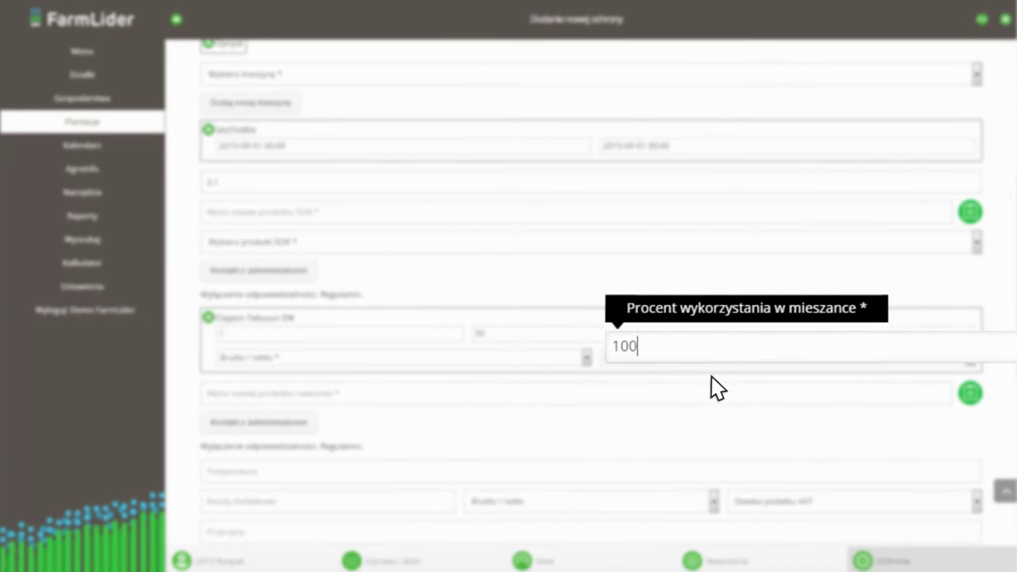
click(717, 388)
Set the Clayton Tebucon EW price type to "netto" and its VAT rate to 8%.
click(228, 362)
click(231, 415)
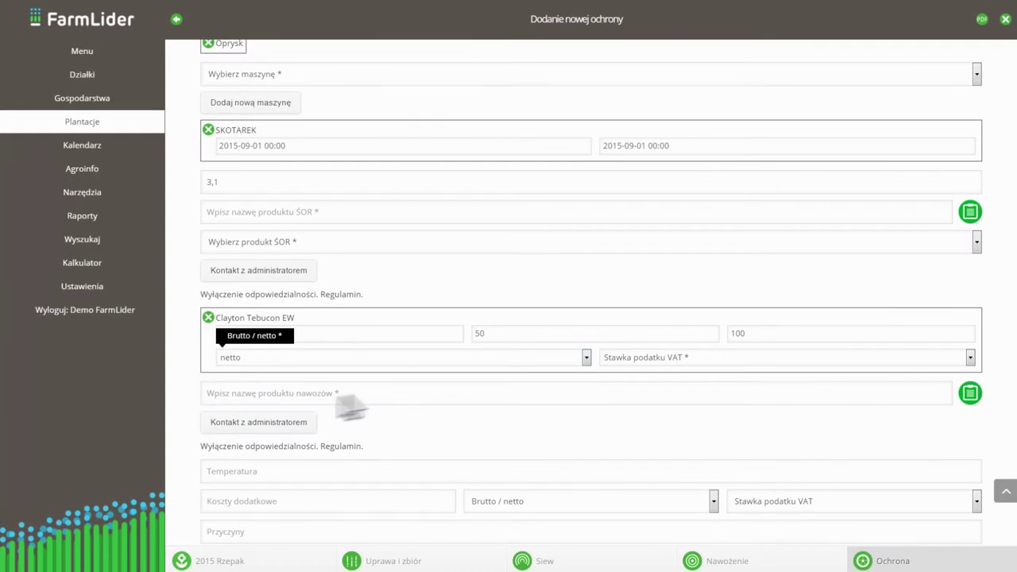
click(612, 357)
click(612, 476)
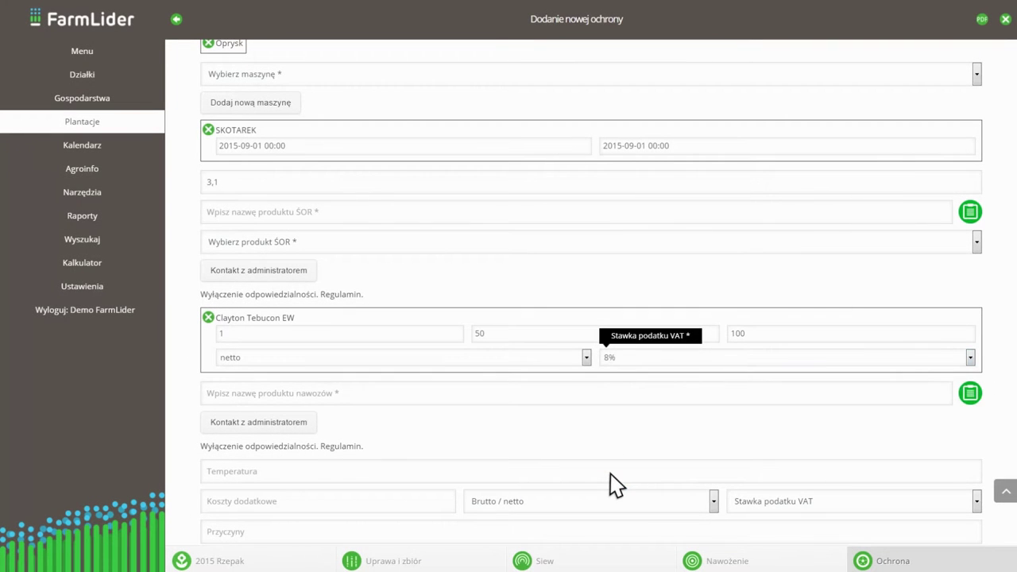
Enter a temperature of 18 and additional costs (Koszty dodatkowe) of 30.
click(209, 475)
key(Return)
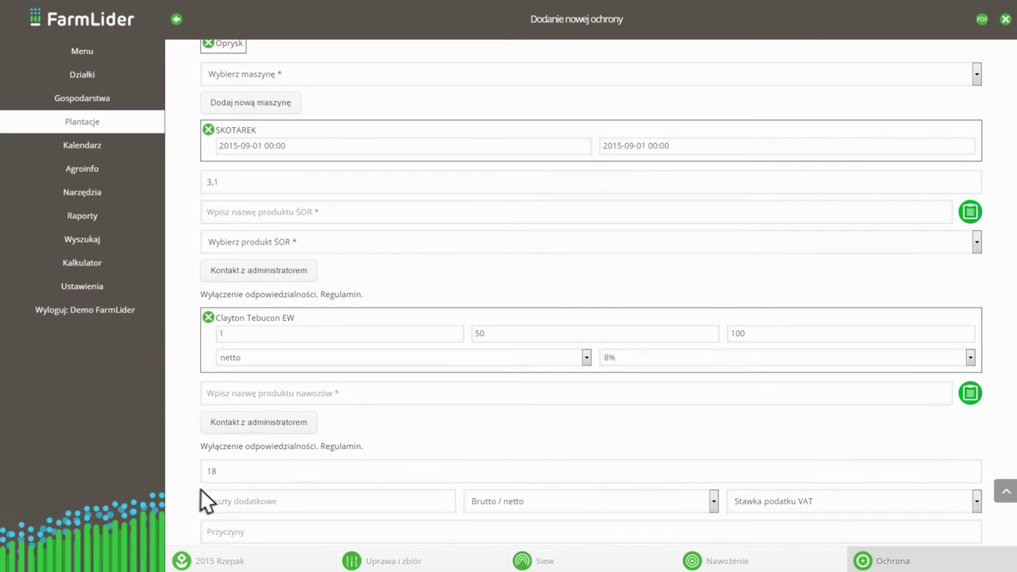
click(214, 501)
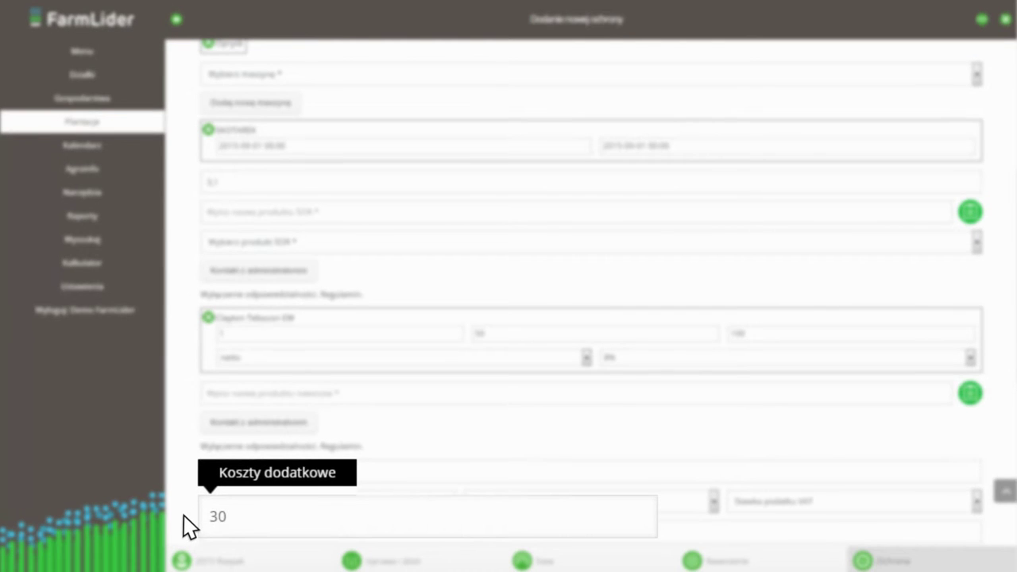
text(30)
key(Return)
Set the additional costs to "netto" with an 8% VAT rate.
click(493, 501)
click(433, 518)
click(750, 508)
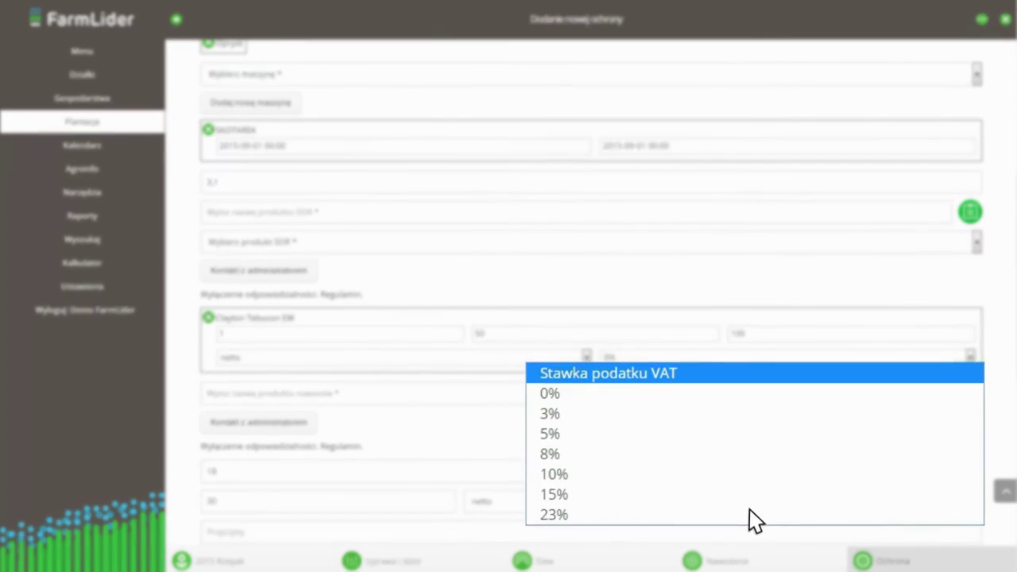
click(754, 456)
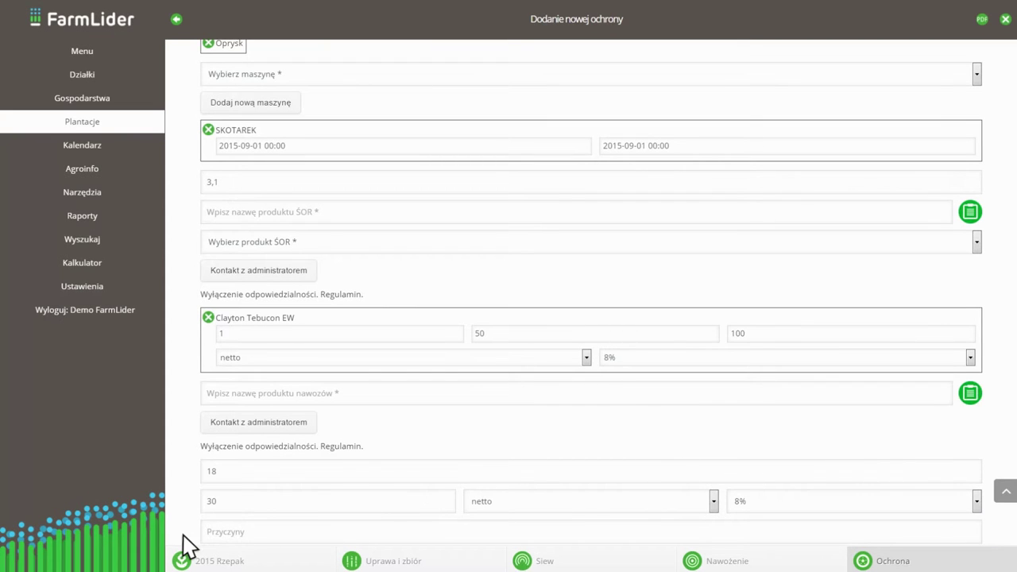
Write the note "proleaf max 1,33l/ha + bor 1,33l/ha" and save the protection entry.
drag(182, 536, 188, 53)
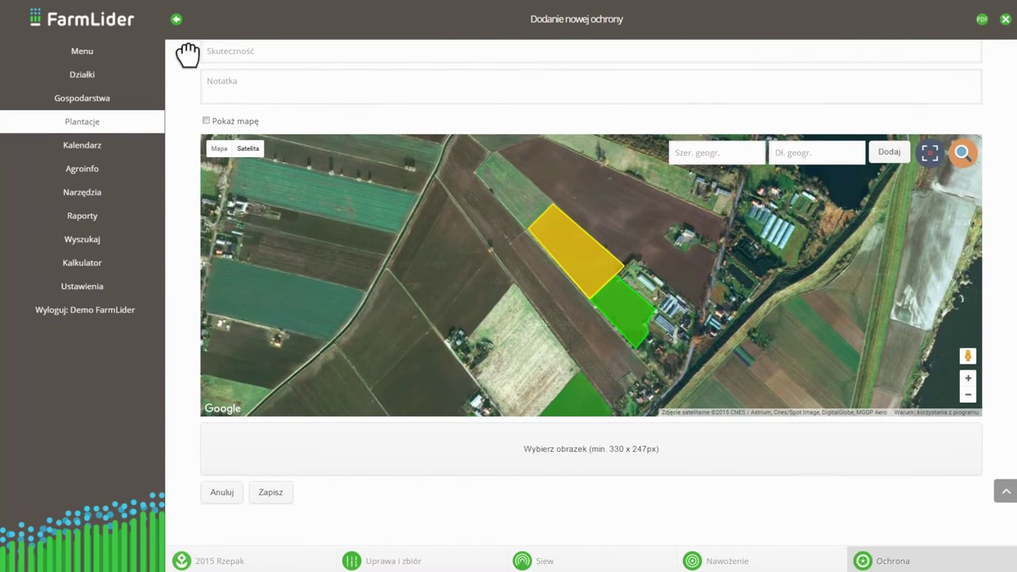
click(208, 83)
text(proleaf max 1,33l/ha + bor 1,33l/ha)
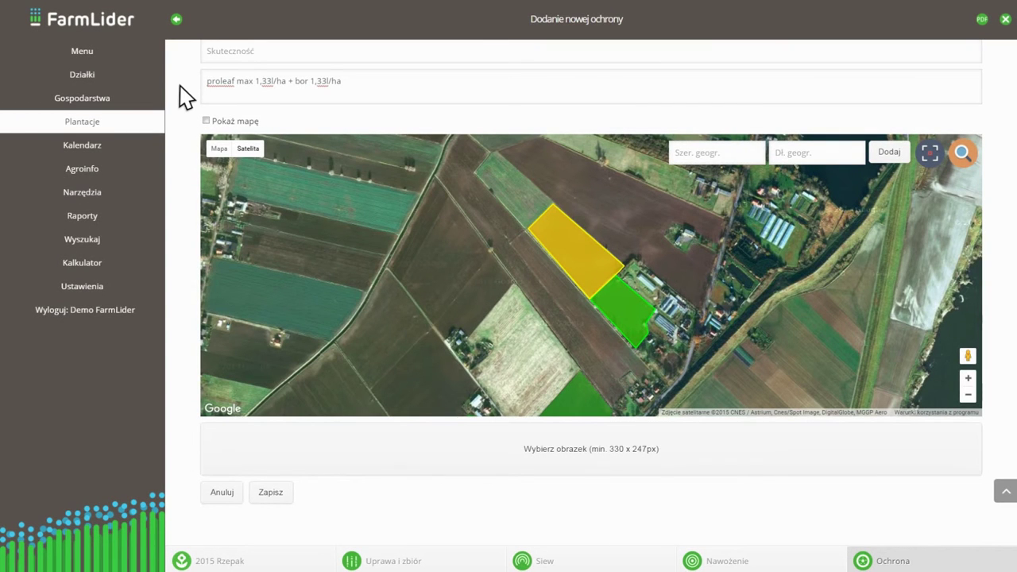
click(269, 491)
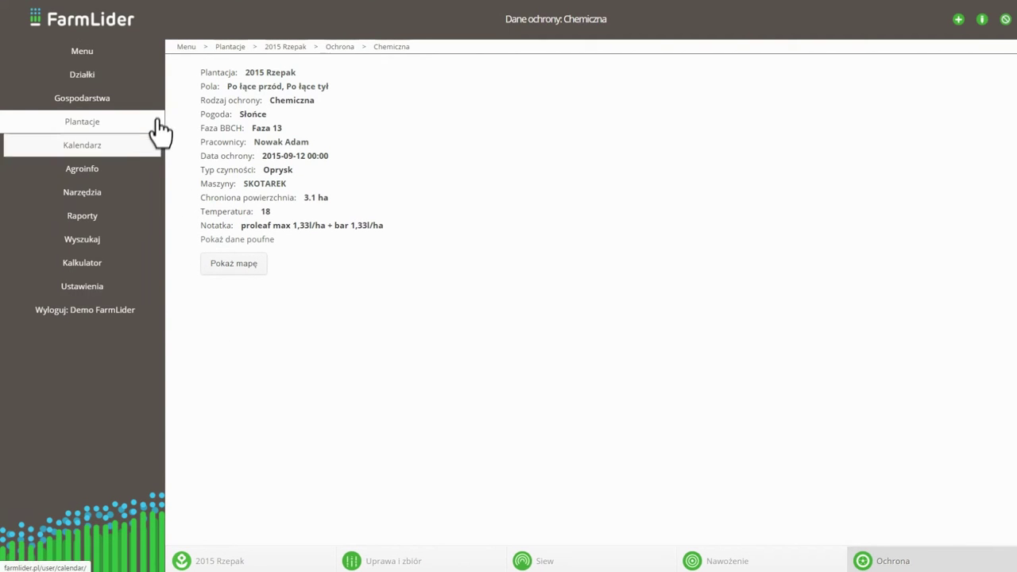
Go to the reports (Raporty) and choose the report type "Rejestracja zabiegów".
click(141, 222)
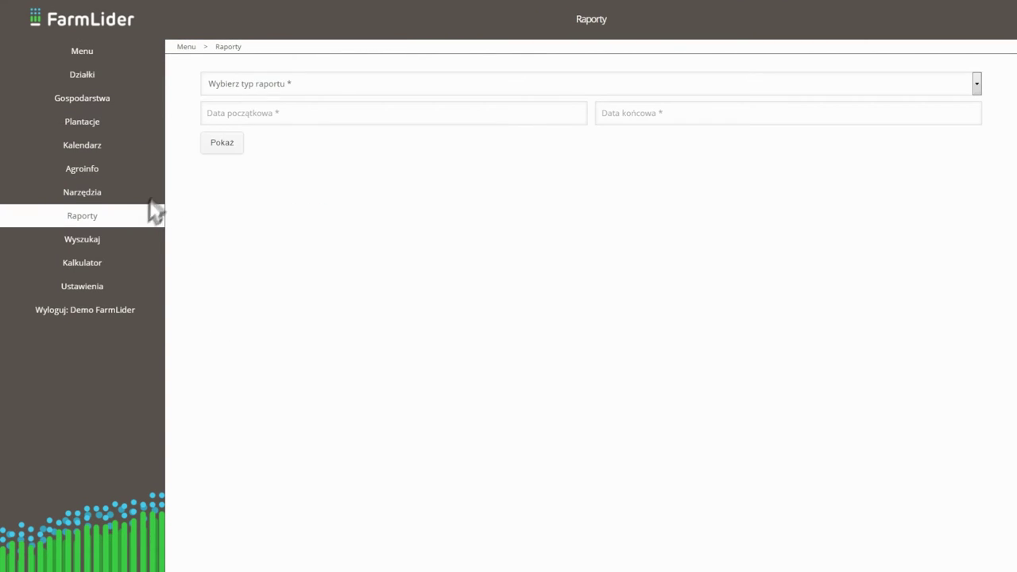
click(211, 84)
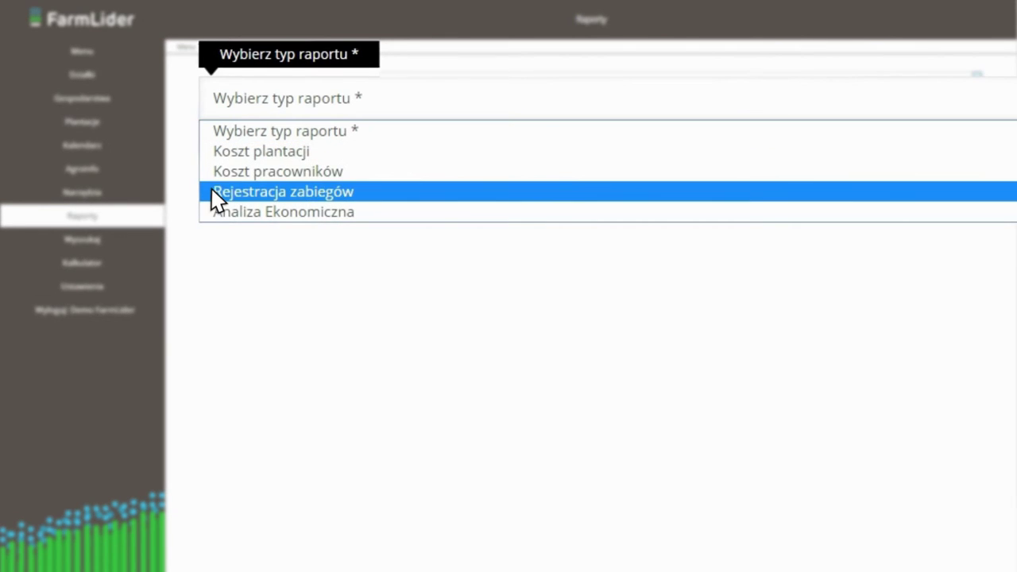
click(213, 192)
Set the report's start date to 2015-09-01.
click(209, 115)
click(209, 100)
click(209, 100)
click(209, 100)
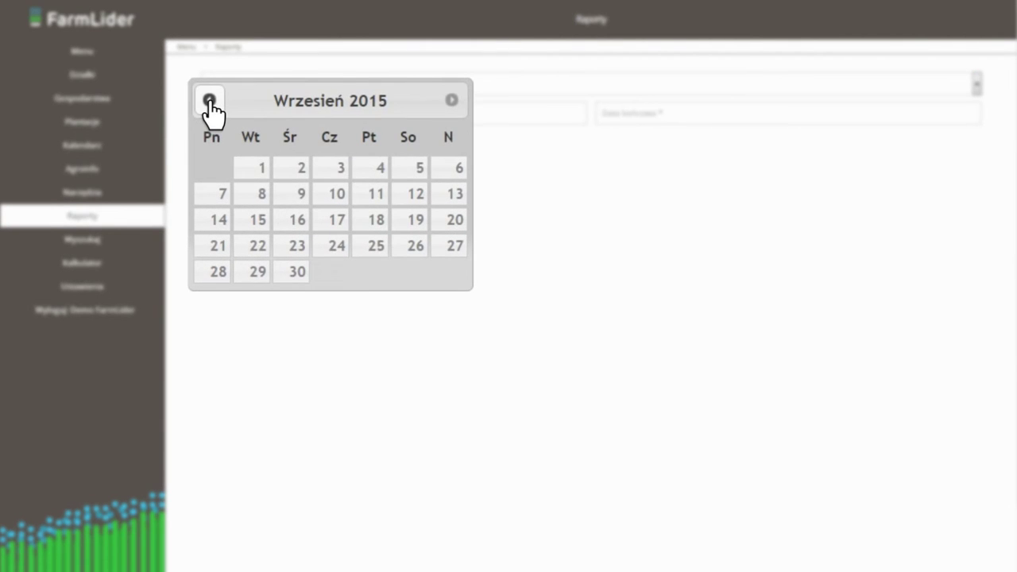
click(252, 168)
Set the report's end date to 2015-12-12 and display the treatment registration report.
click(618, 119)
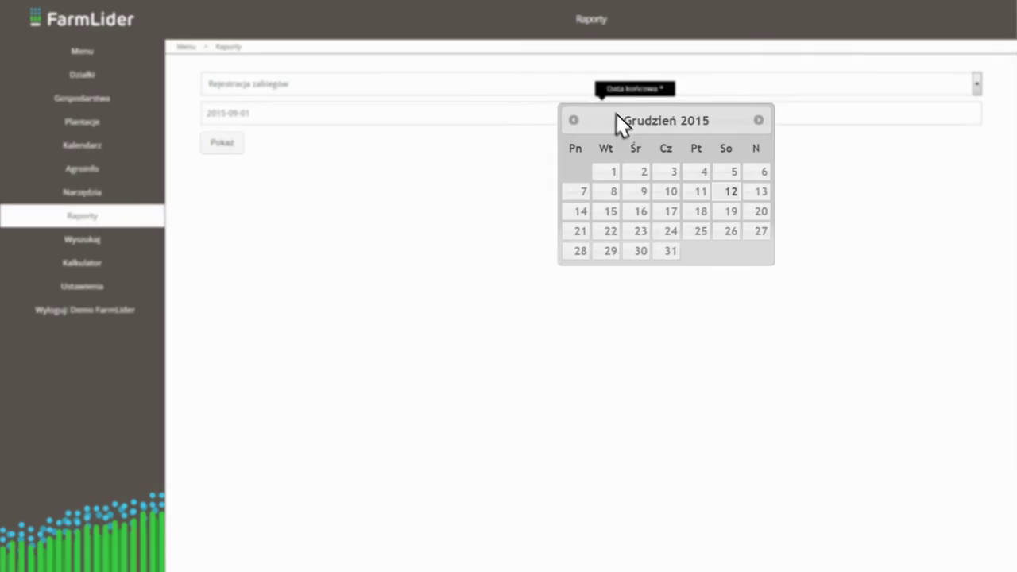
click(703, 199)
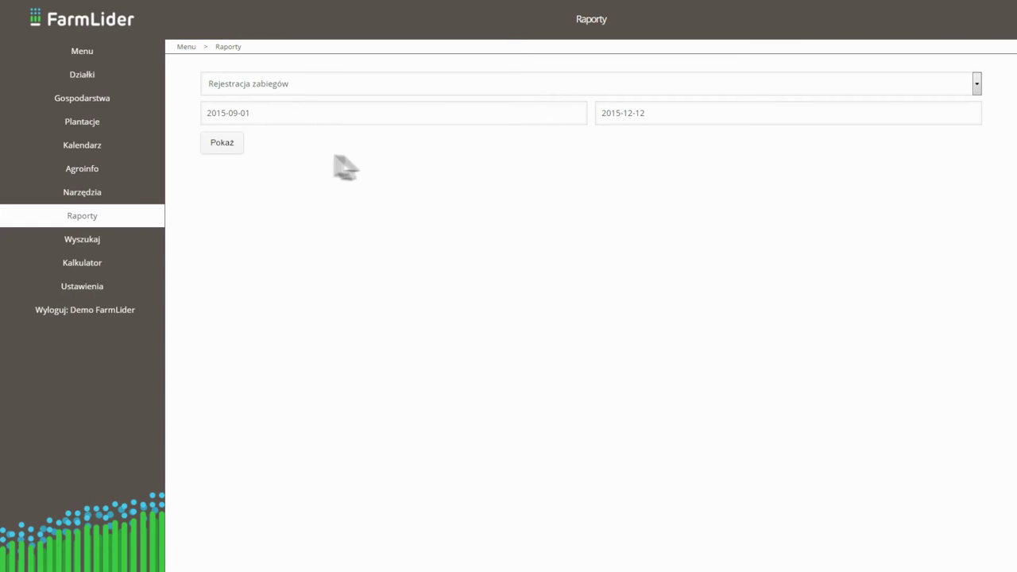
click(222, 144)
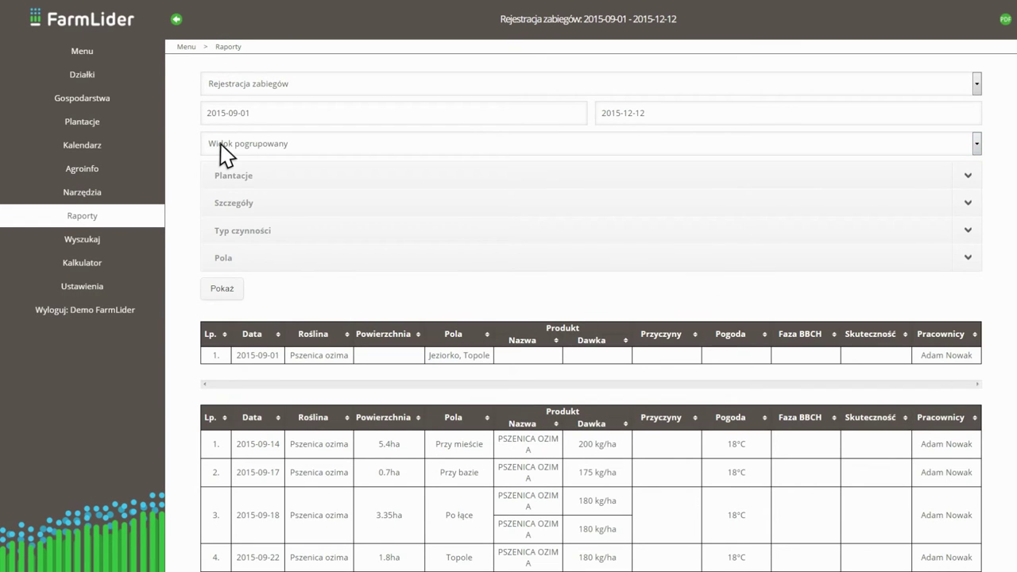
Change the report's view from grouped to list view (Widok listy).
click(221, 146)
click(221, 228)
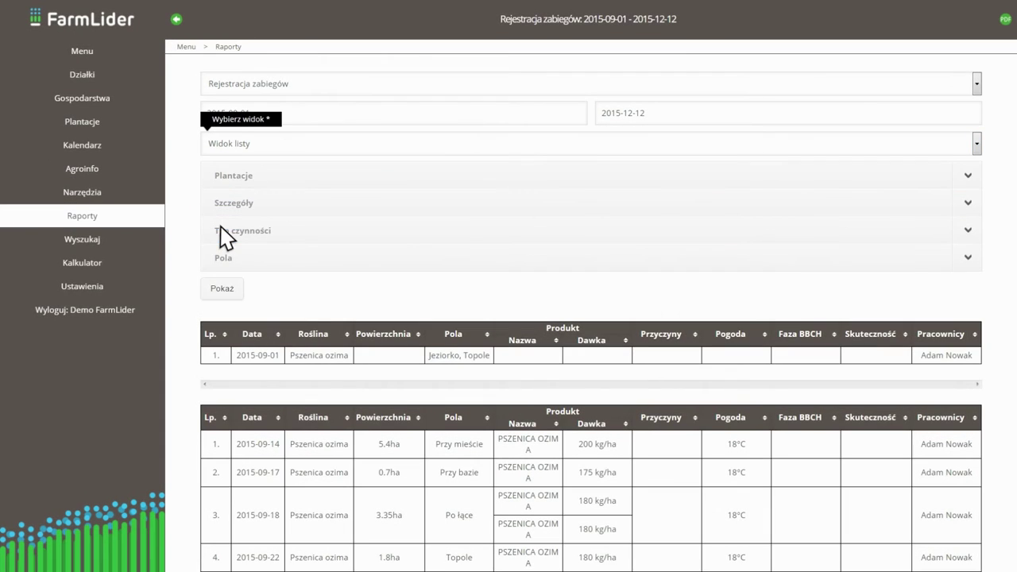
Review the report's filter options for plantations (Plantacje), details (Szczegóły), activity type (Typ czynności) and fields (Pola).
click(211, 175)
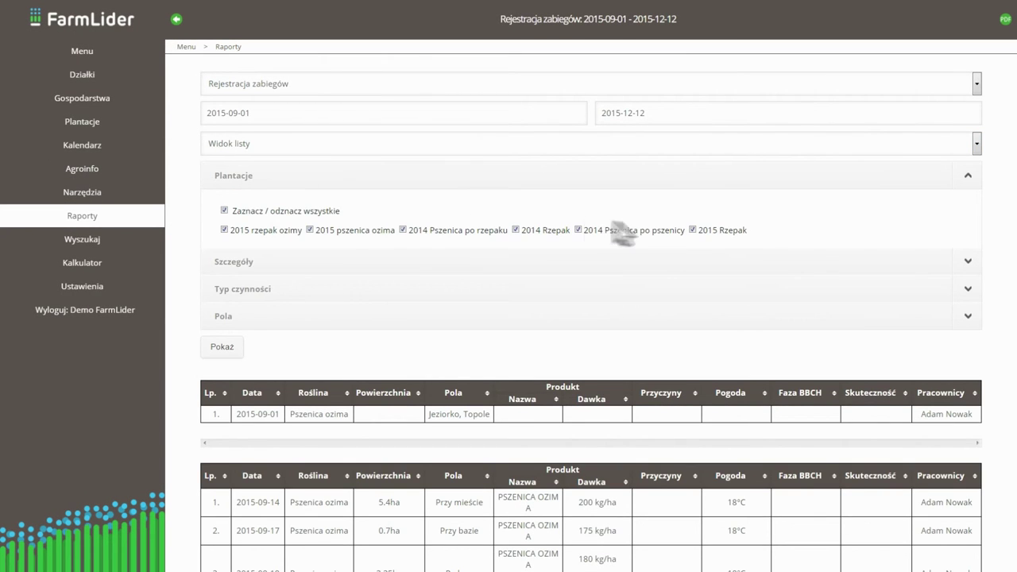
click(476, 176)
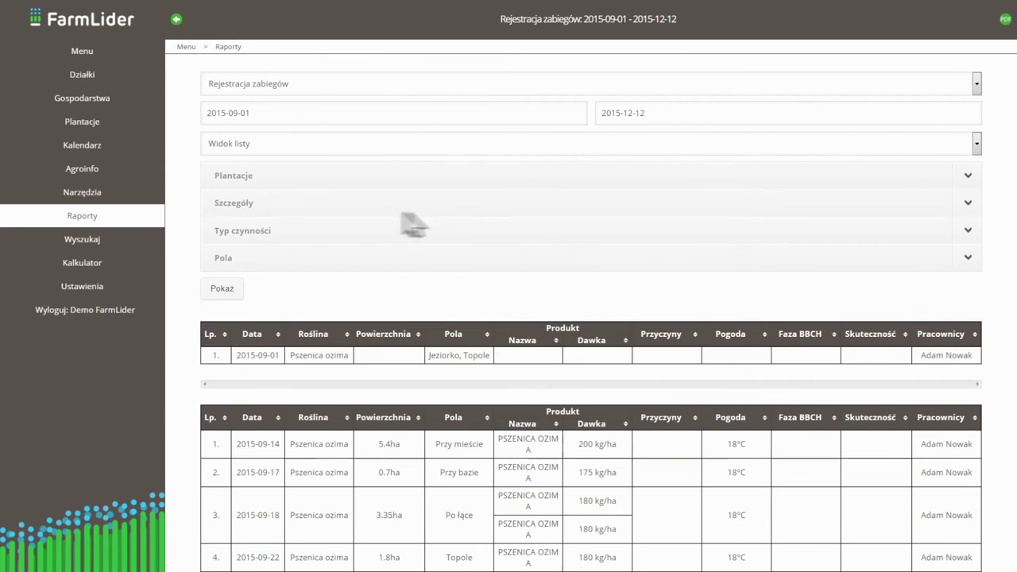
click(268, 205)
click(270, 208)
click(289, 232)
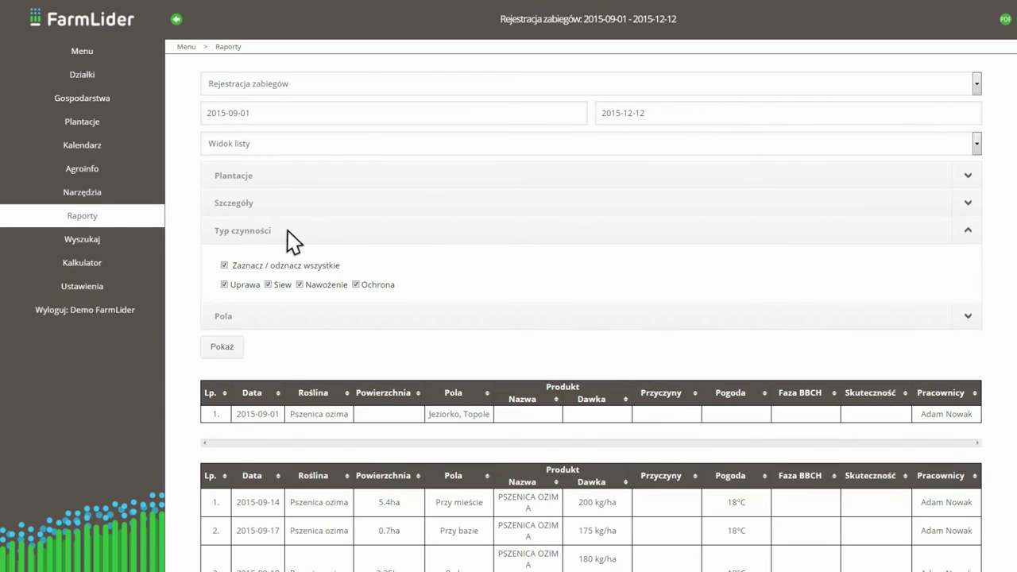
click(288, 231)
click(282, 258)
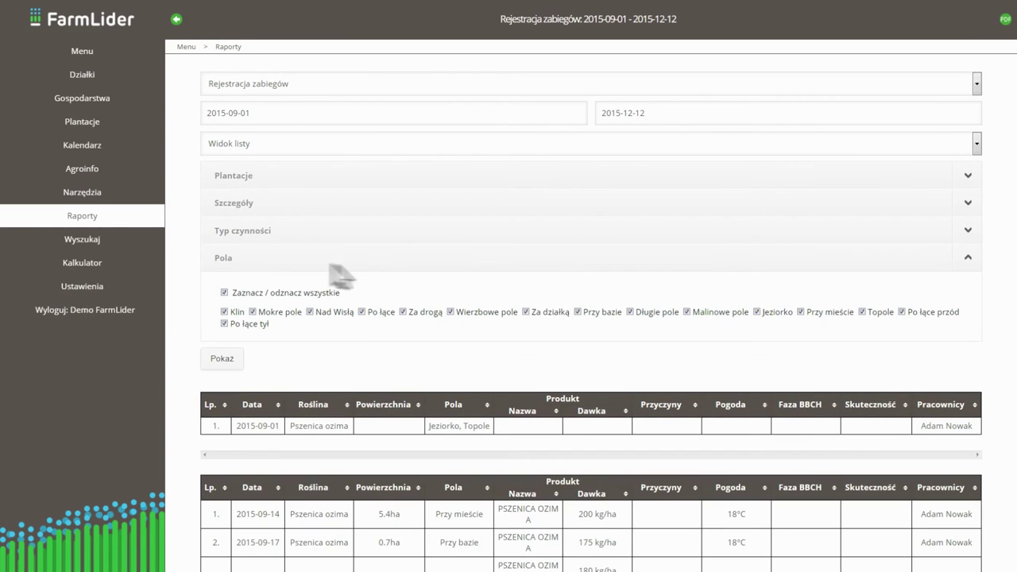
click(680, 257)
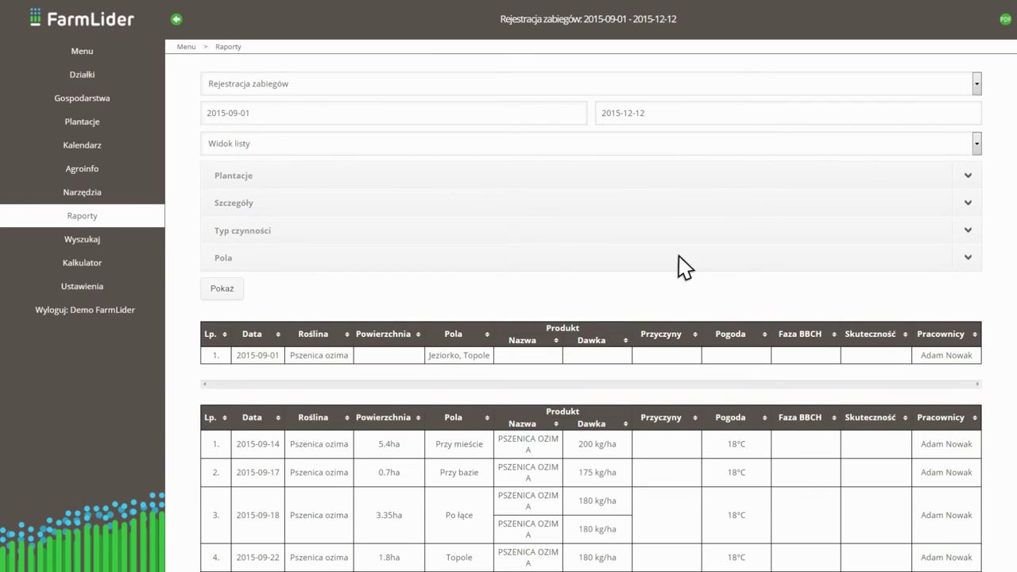
Regenerate the report with the chosen view, then produce its PDF version and look through the pages.
click(221, 290)
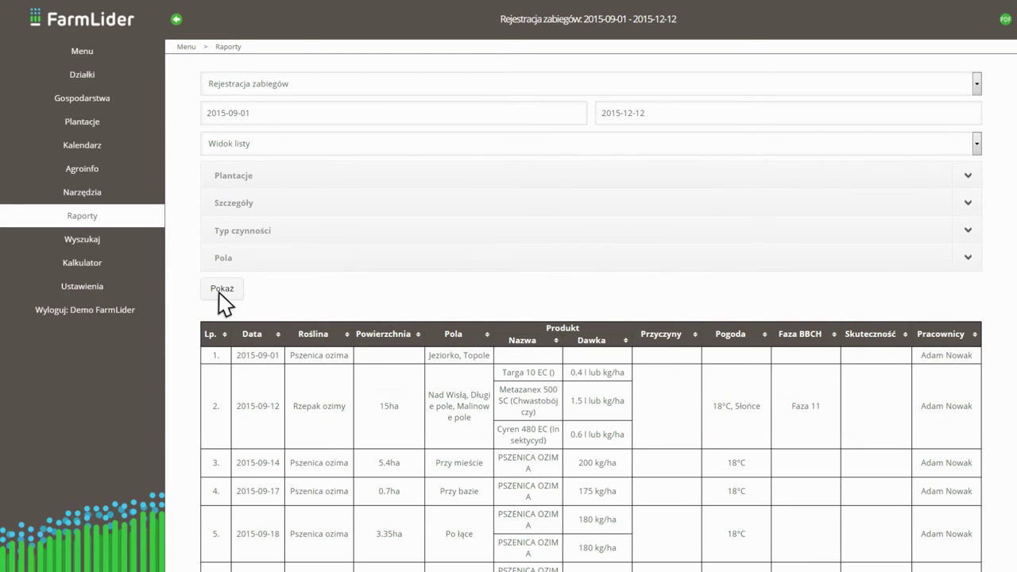
drag(189, 548, 188, 70)
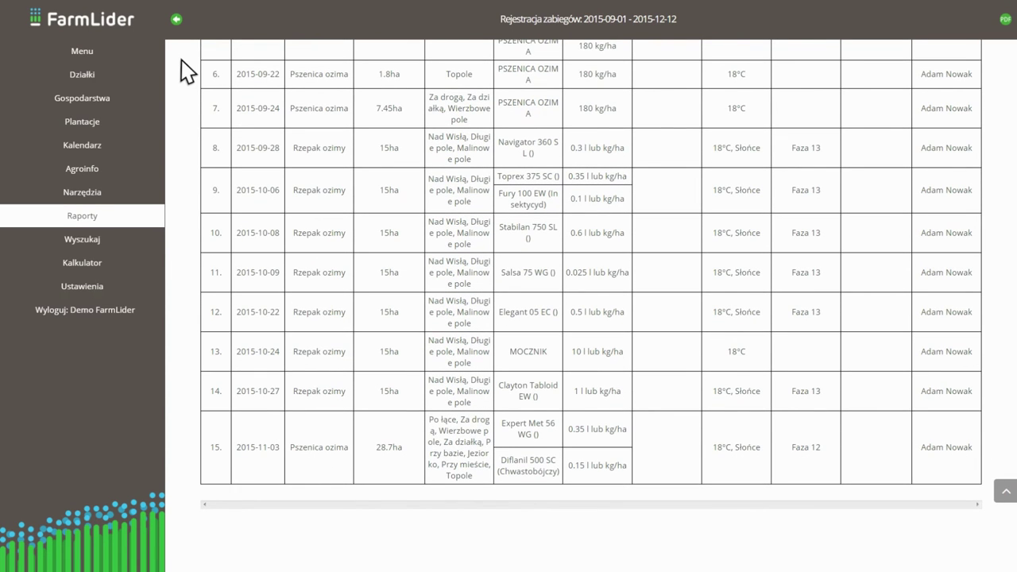
click(1005, 19)
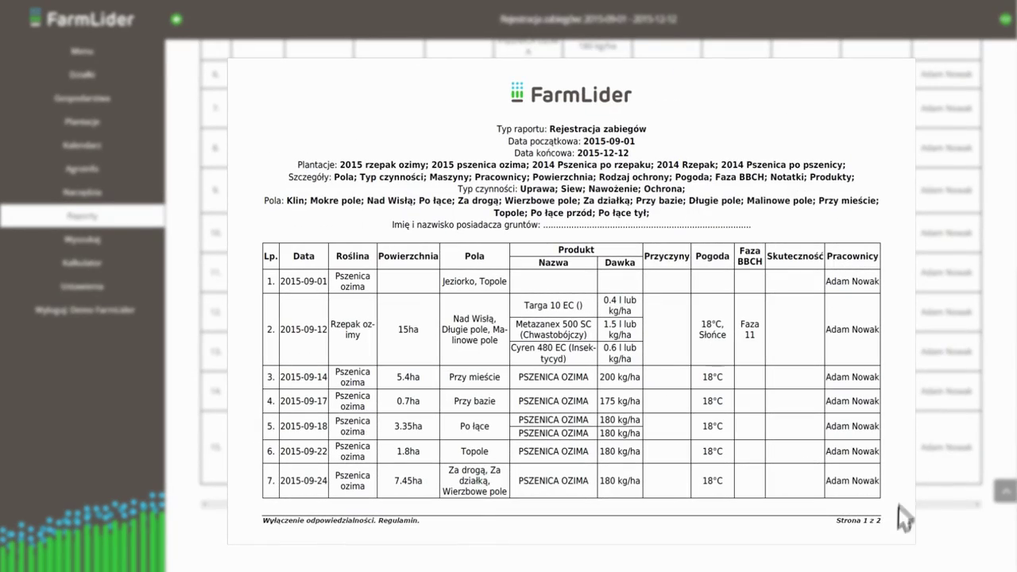
drag(904, 518, 900, 30)
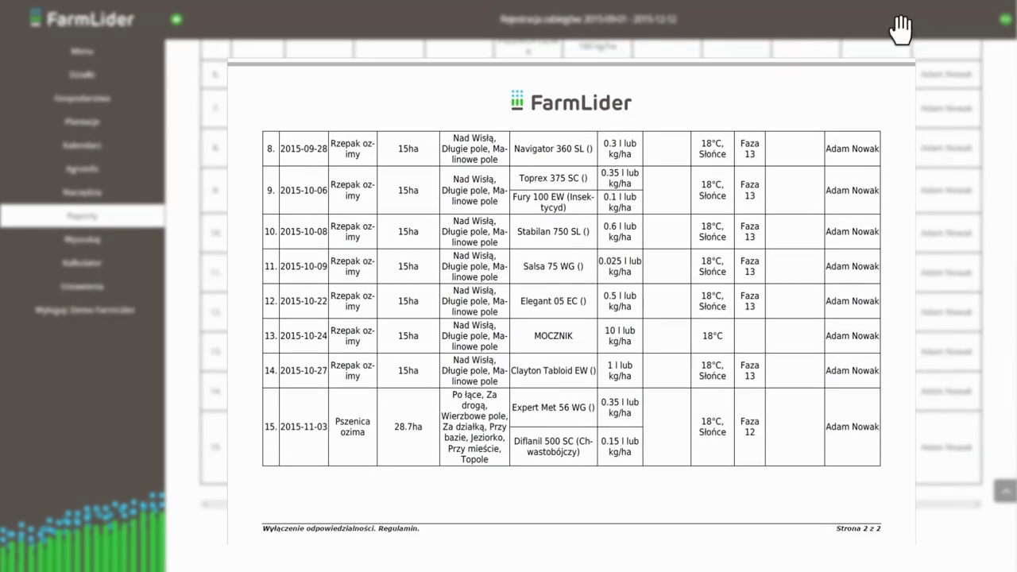